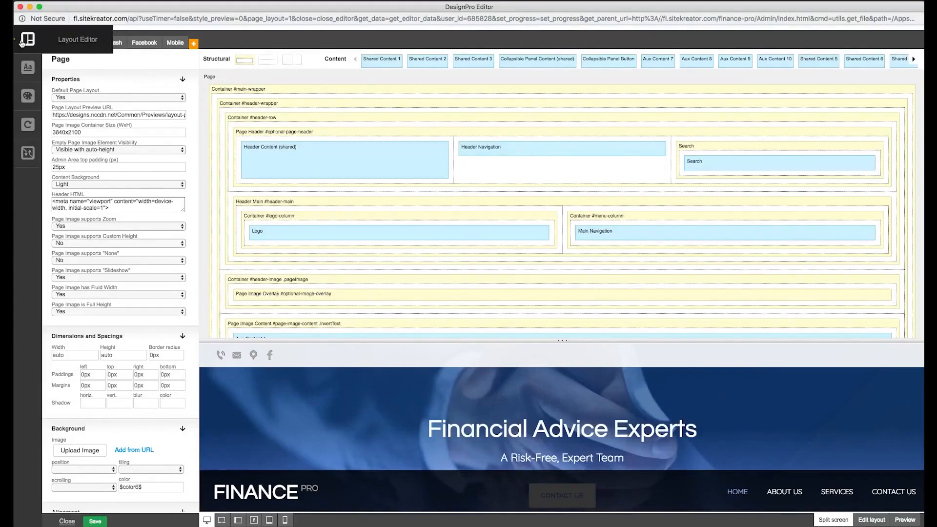
# Look through the style, colour palette, stock design and JSON export editors, including the General 5 preview and the advanced export options.
pyautogui.click(27, 68)
pyautogui.click(27, 96)
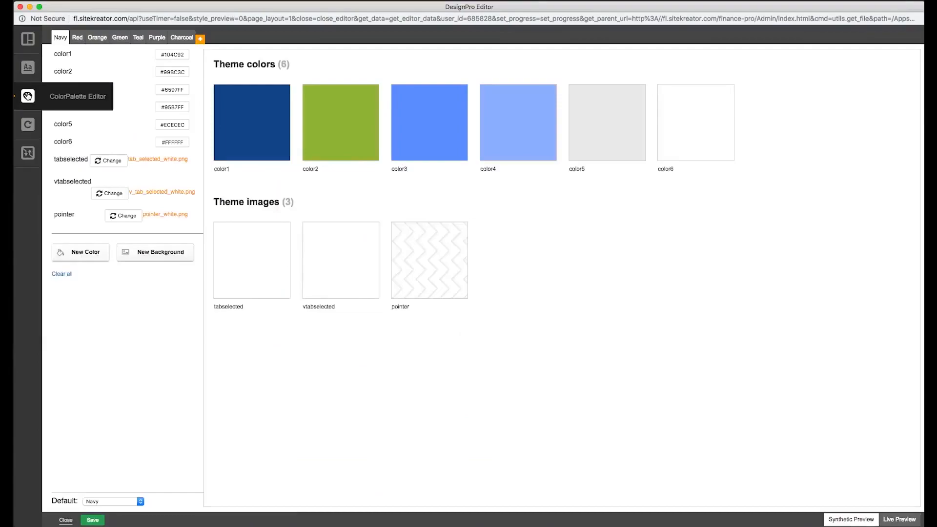
pyautogui.click(28, 125)
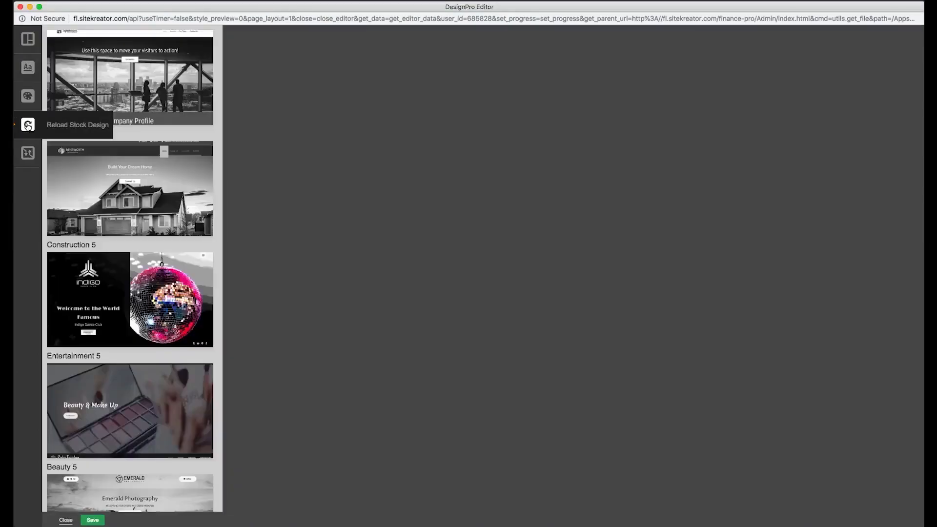
pyautogui.click(157, 84)
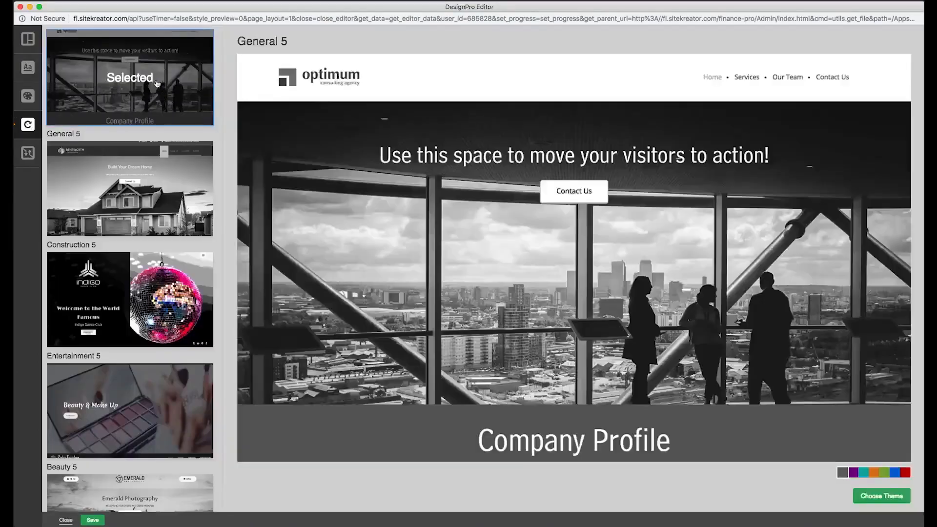
pyautogui.click(28, 152)
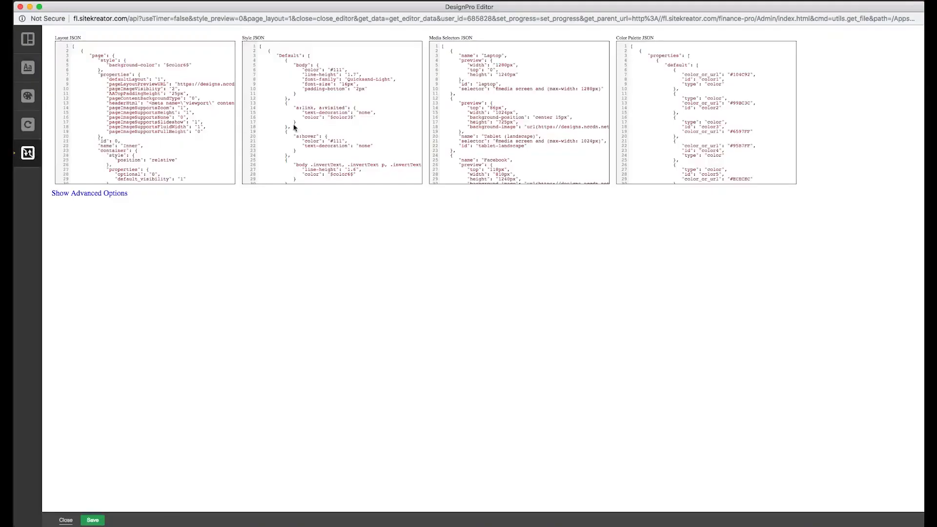
pyautogui.click(86, 195)
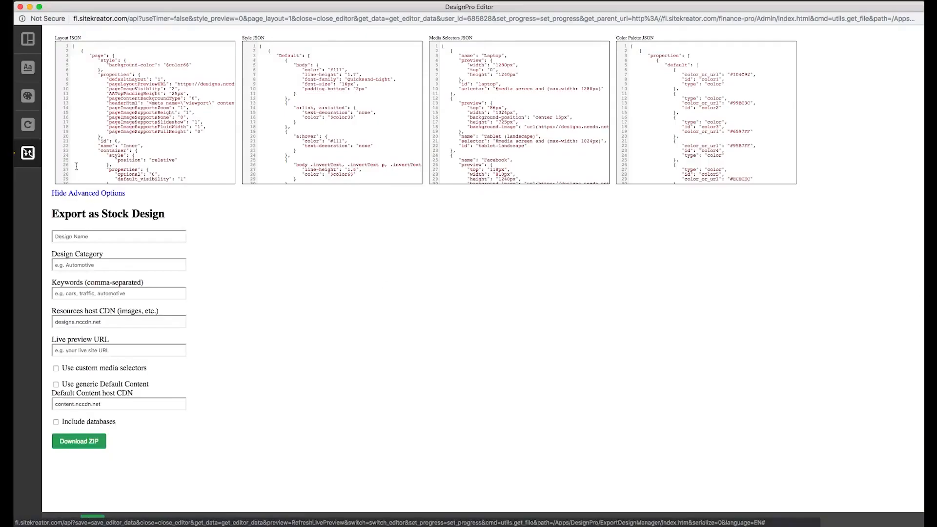
# Add a new page layout in the Layout Editor and name it Blank.
pyautogui.click(27, 36)
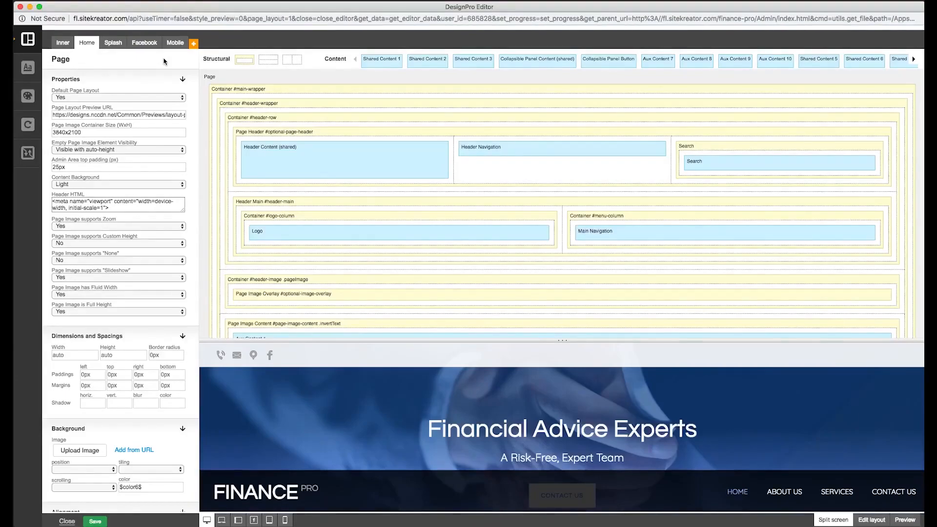
pyautogui.click(193, 44)
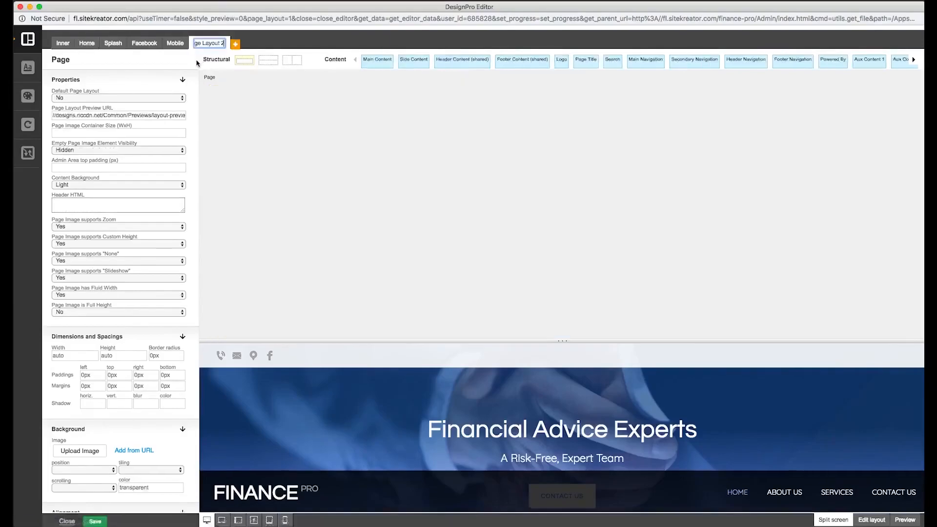
pyautogui.click(204, 43)
pyautogui.write('Blank')
pyautogui.press('Return')
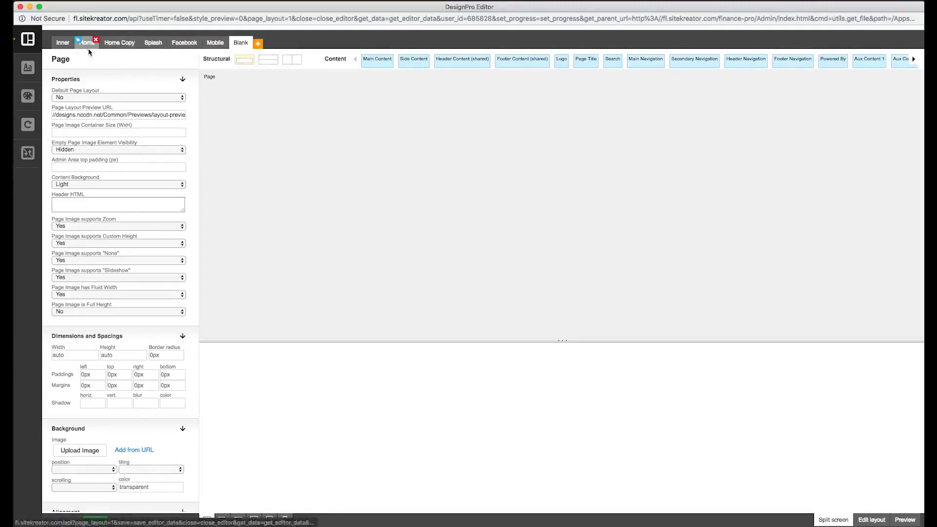
# Rename the Home Copy layout to Custom Home.
pyautogui.click(119, 43)
pyautogui.doubleClick(118, 43)
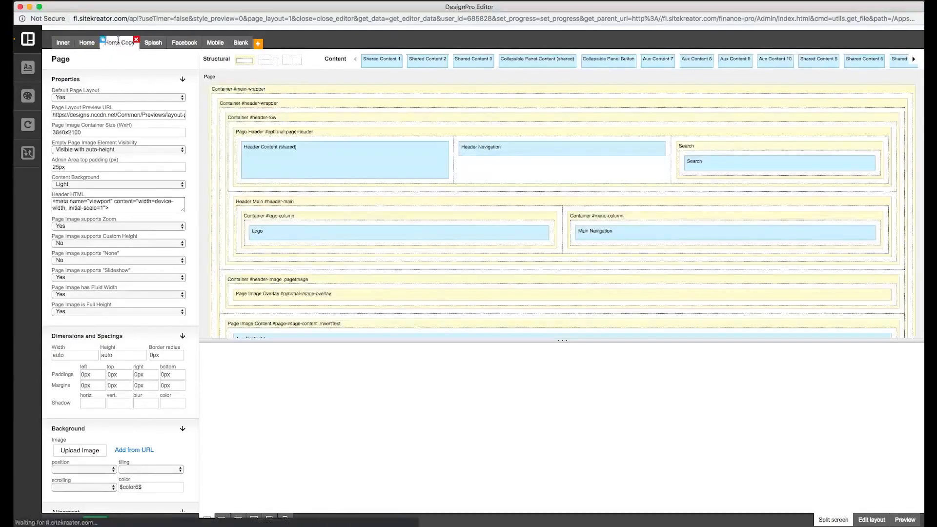
pyautogui.click(117, 44)
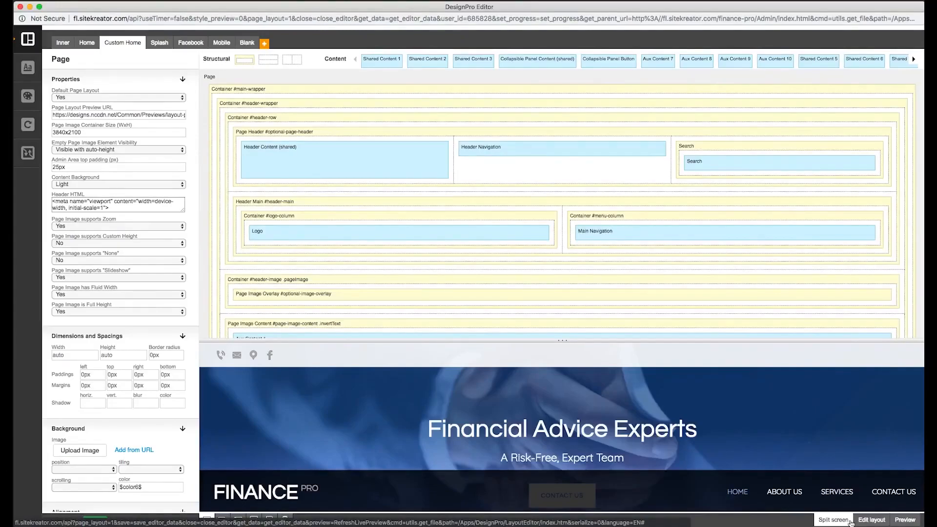
# Examine the Custom Home layout in edit-only and preview views and at each device size, then return to split screen.
pyautogui.click(868, 521)
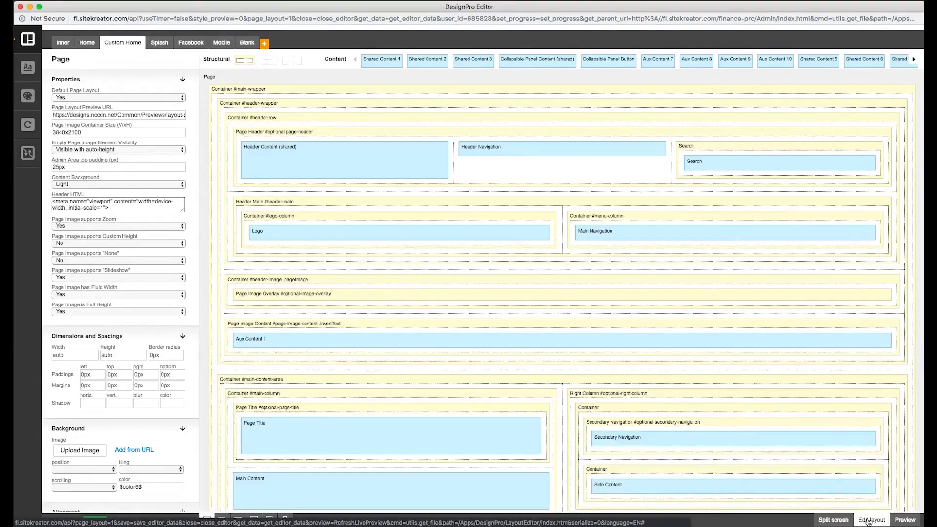
pyautogui.click(903, 521)
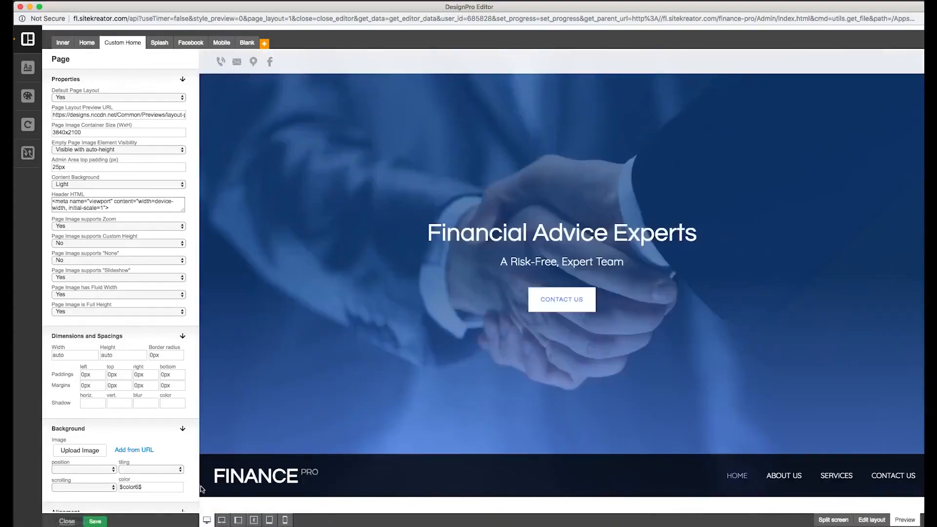
pyautogui.click(221, 520)
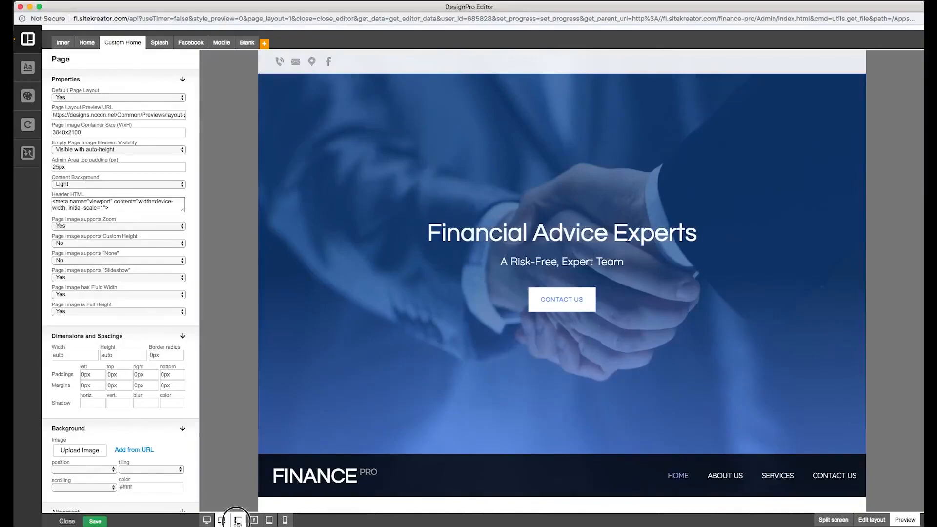
pyautogui.click(237, 521)
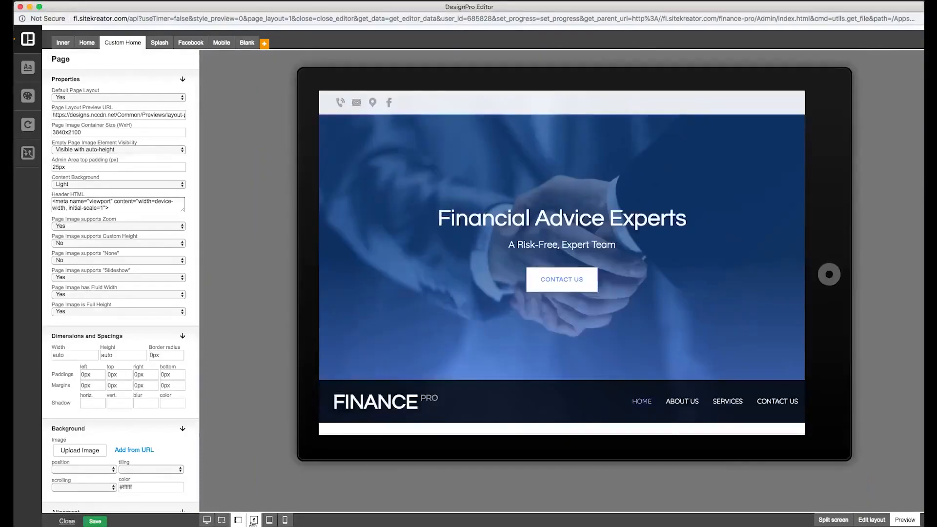
pyautogui.click(254, 520)
pyautogui.click(269, 520)
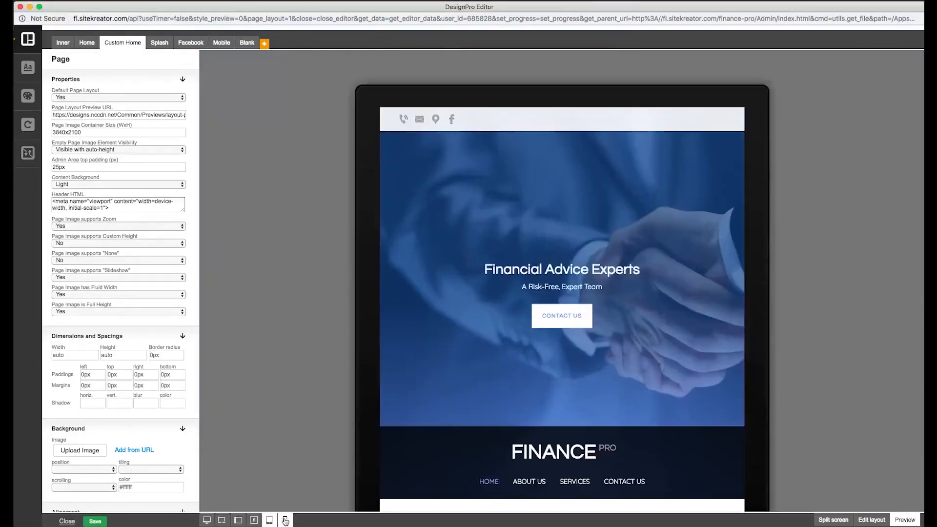
pyautogui.click(286, 521)
pyautogui.click(207, 520)
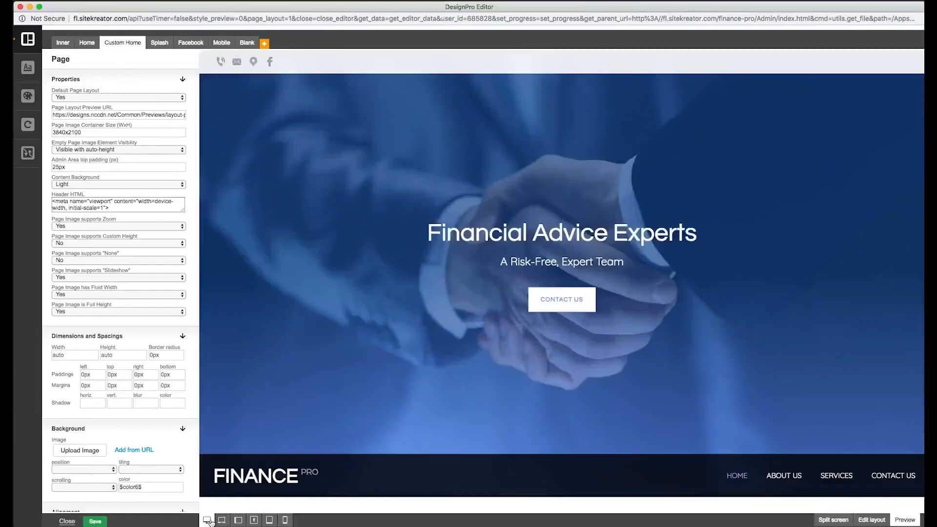
pyautogui.click(833, 520)
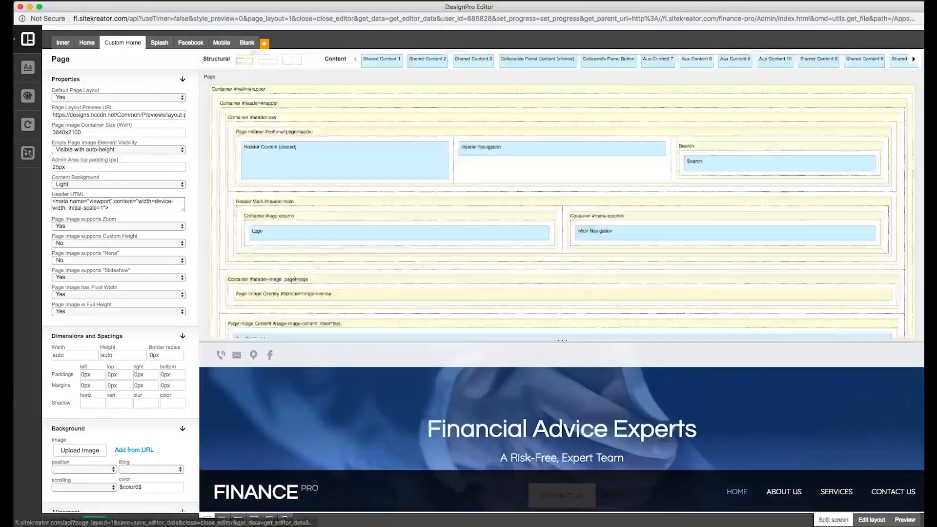
# Add a structural container to the page of the Blank layout and select it.
pyautogui.click(247, 43)
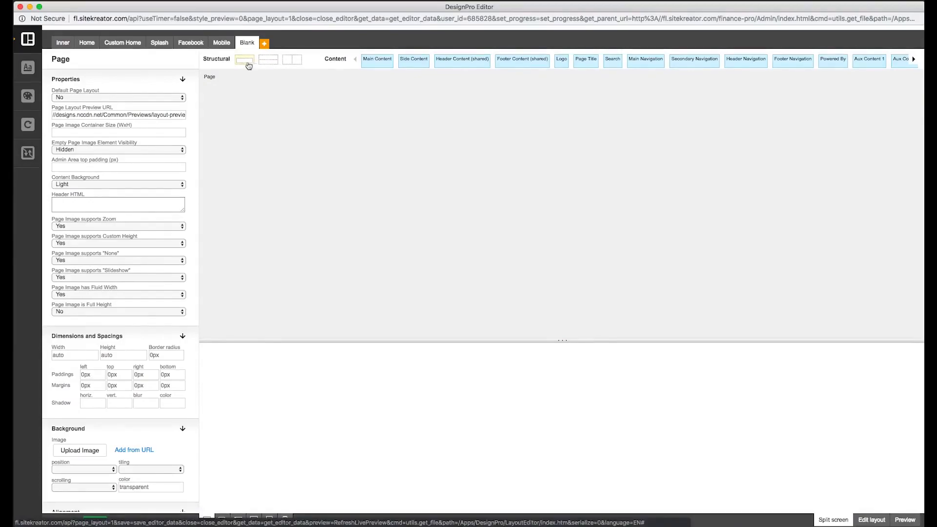
pyautogui.moveTo(241, 65); pyautogui.dragTo(293, 102)
pyautogui.click(283, 94)
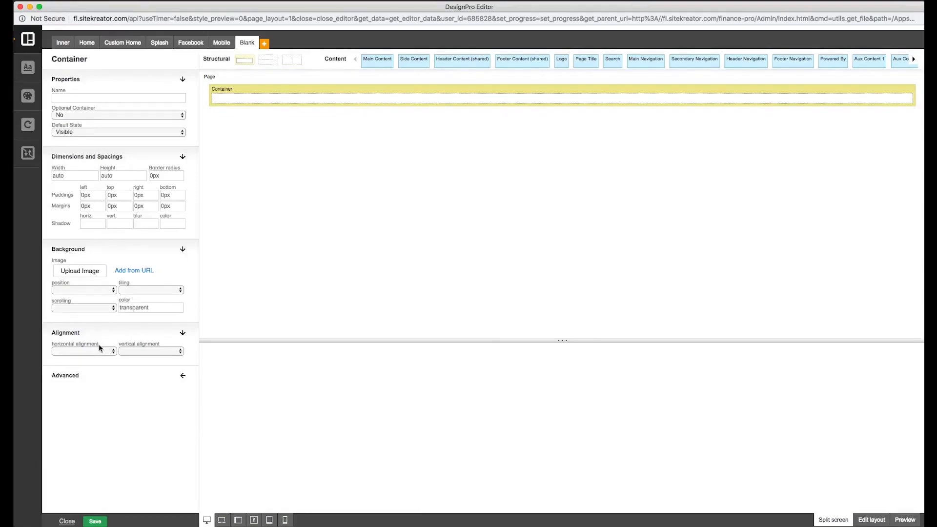
# Name the new container Main Wrapper and give it the element ID main-wrapper.
pyautogui.click(97, 380)
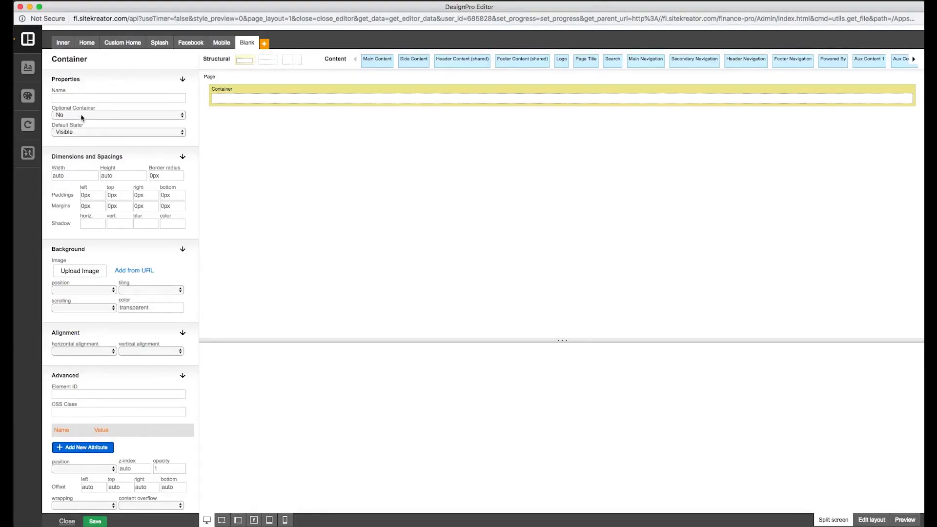
pyautogui.click(103, 98)
pyautogui.write('Main Wrapper')
pyautogui.click(125, 393)
pyautogui.write('mai')
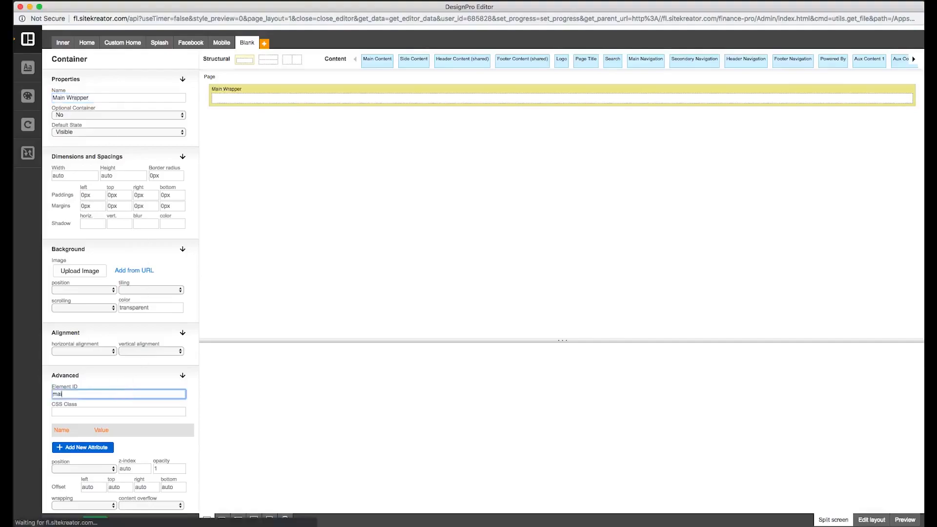
pyautogui.write('n-wrapper')
pyautogui.press('Tab')
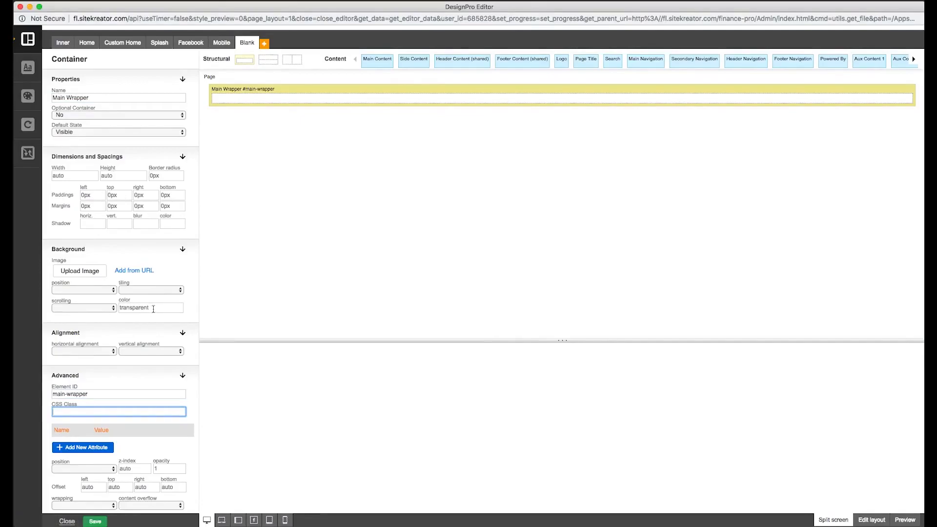
# Upload background.jpg as the Main Wrapper's background image and set its height to 1000px.
pyautogui.click(79, 271)
pyautogui.click(617, 322)
pyautogui.click(123, 175)
pyautogui.write('10')
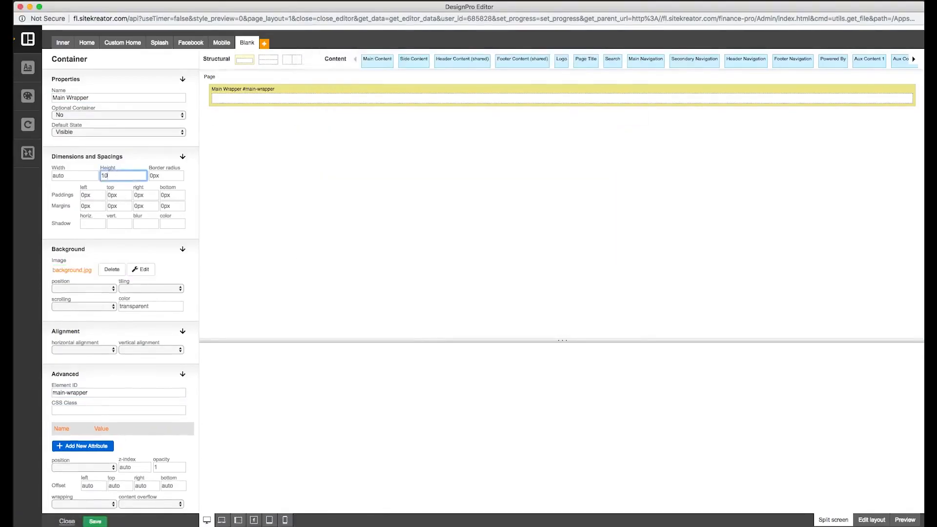
pyautogui.write('00px')
pyautogui.press('Return')
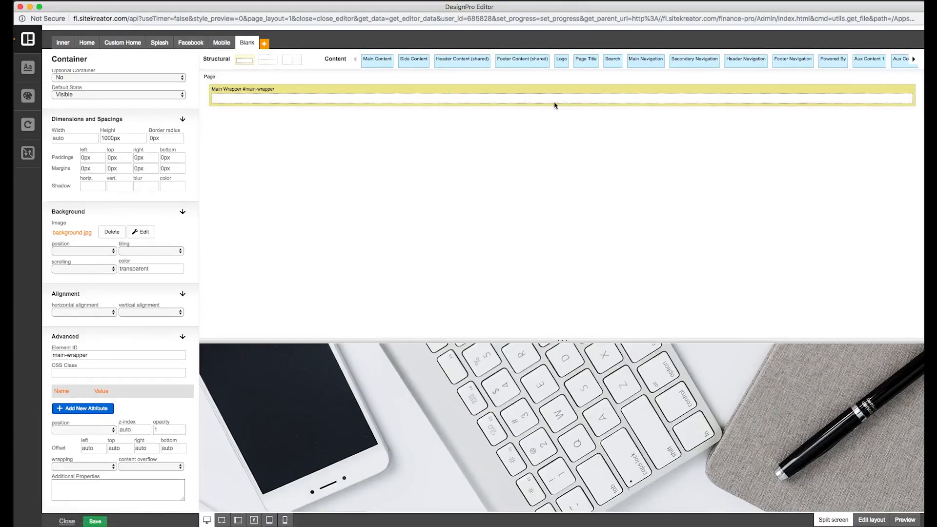
# Add a second row below the existing one in Main Wrapper and place a container in the upper row.
pyautogui.moveTo(554, 104)
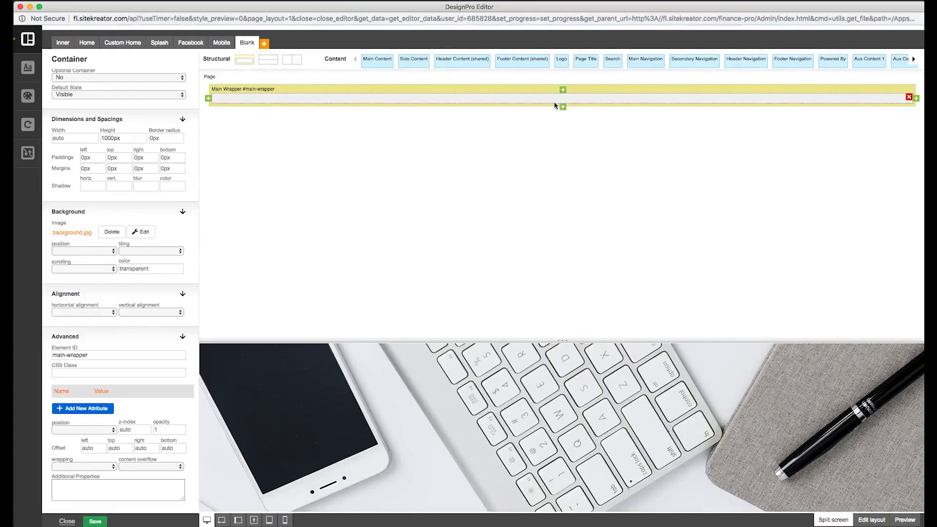
pyautogui.click(563, 106)
pyautogui.moveTo(285, 63); pyautogui.dragTo(250, 102)
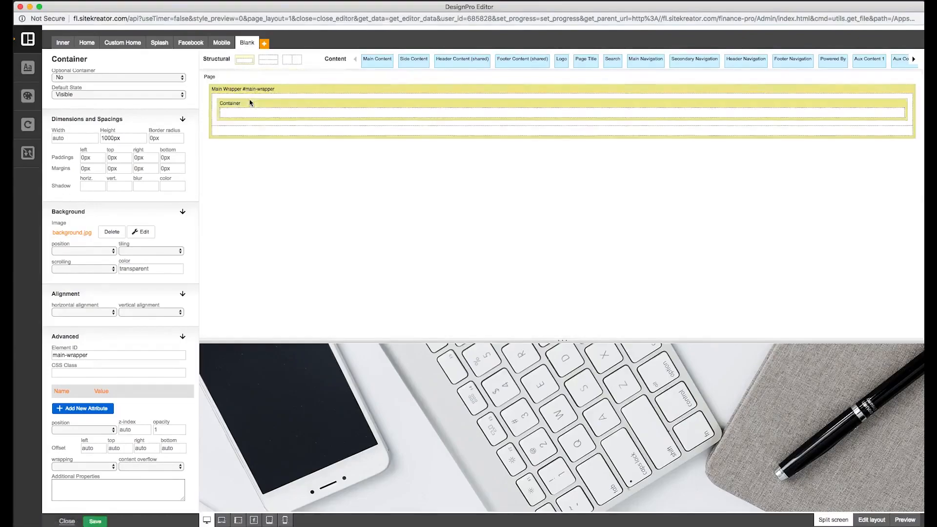
# Name the nested container Header and give it the element ID header.
pyautogui.click(250, 102)
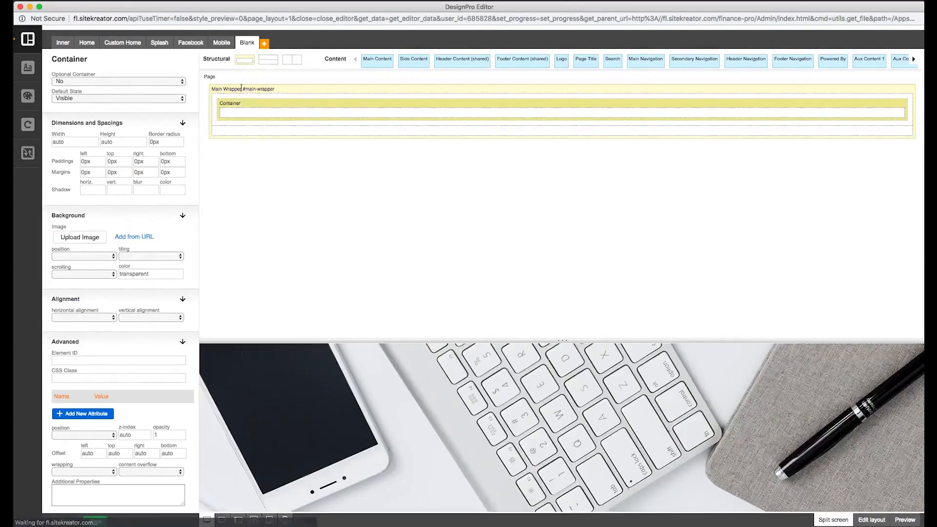
pyautogui.click(245, 101)
pyautogui.click(134, 97)
pyautogui.write('Header')
pyautogui.scroll(-1, 79, 351)
pyautogui.click(79, 357)
pyautogui.write('header')
# Give the Header container absolute positioning with a top offset of 0px and a width of 100%.
pyautogui.click(87, 433)
pyautogui.click(100, 452)
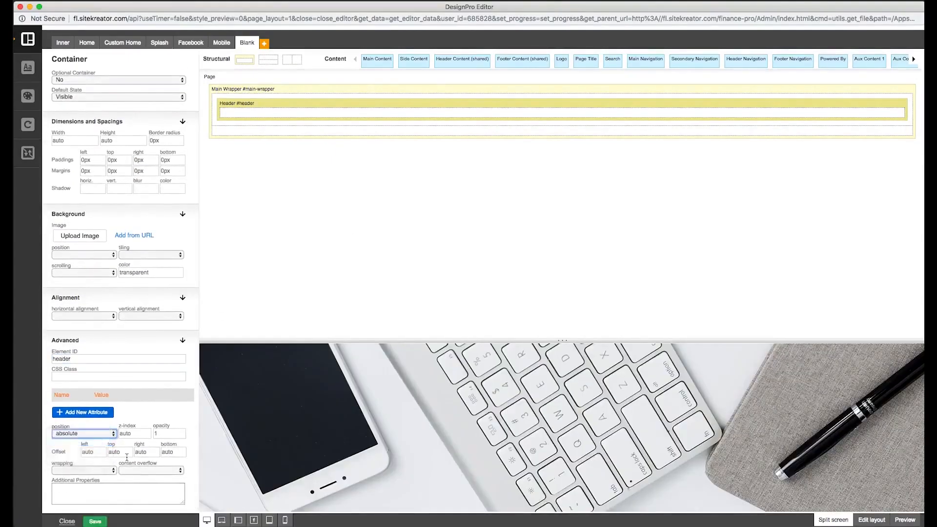
pyautogui.doubleClick(120, 454)
pyautogui.write('0')
pyautogui.doubleClick(68, 141)
pyautogui.write('10')
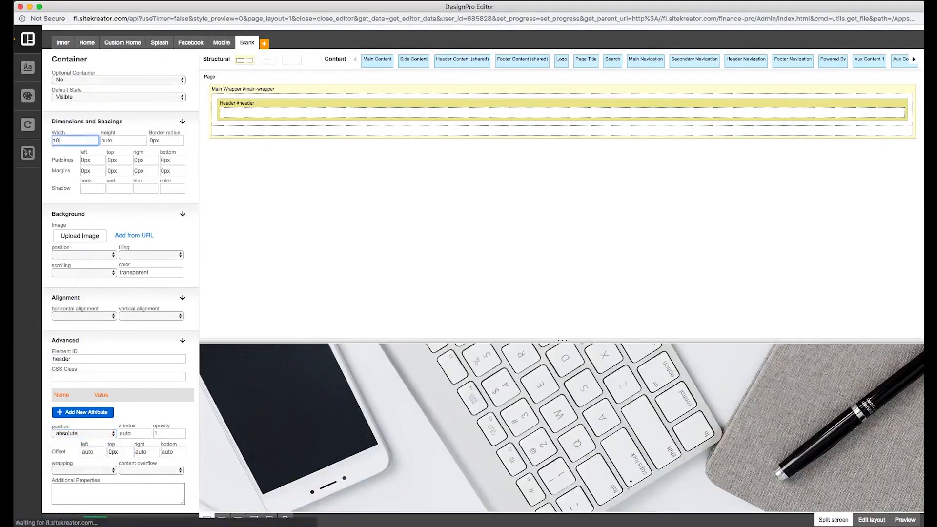
pyautogui.write('0%')
# Set the Header container's background color to rgba(0,0,0,0.8) and its height to 100px.
pyautogui.click(147, 273)
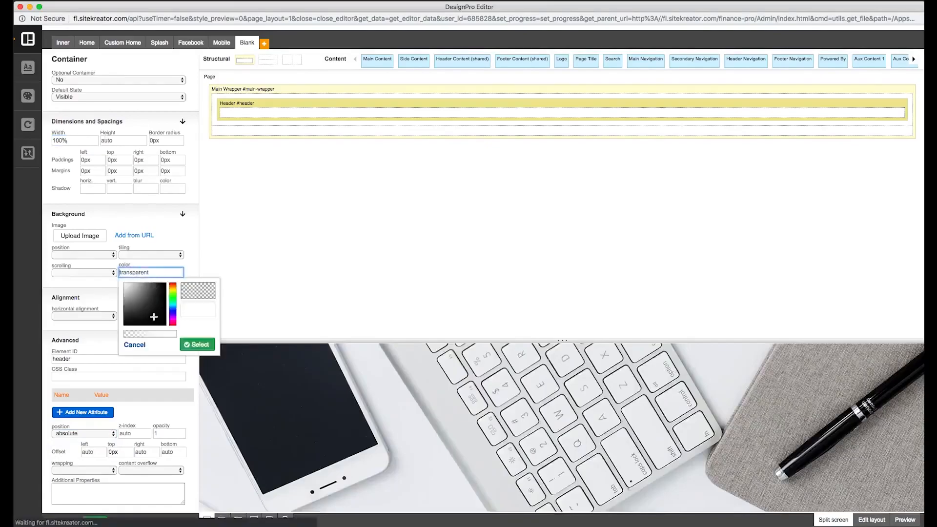
pyautogui.moveTo(176, 335); pyautogui.dragTo(166, 331)
pyautogui.moveTo(184, 311); pyautogui.dragTo(217, 316)
pyautogui.click(207, 309)
pyautogui.press('BackSpace')
pyautogui.press('BackSpace')
pyautogui.press('BackSpace')
pyautogui.press('BackSpace')
pyautogui.press('BackSpace')
pyautogui.press('BackSpace')
pyautogui.press('BackSpace')
pyautogui.press('BackSpace')
pyautogui.press('BackSpace')
pyautogui.press('BackSpace')
pyautogui.press('BackSpace')
pyautogui.press('BackSpace')
pyautogui.press('BackSpace')
pyautogui.press('BackSpace')
pyautogui.press('BackSpace')
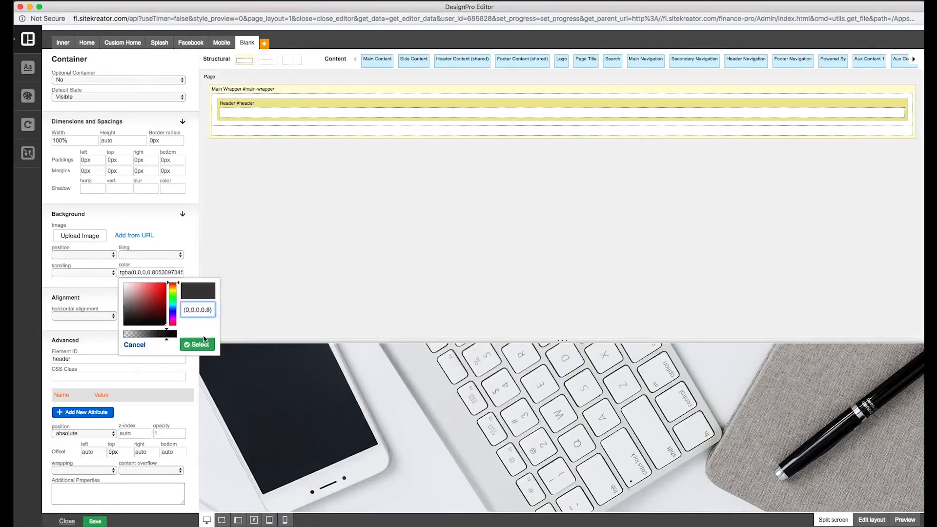
pyautogui.click(203, 343)
pyautogui.doubleClick(128, 143)
pyautogui.write('100px')
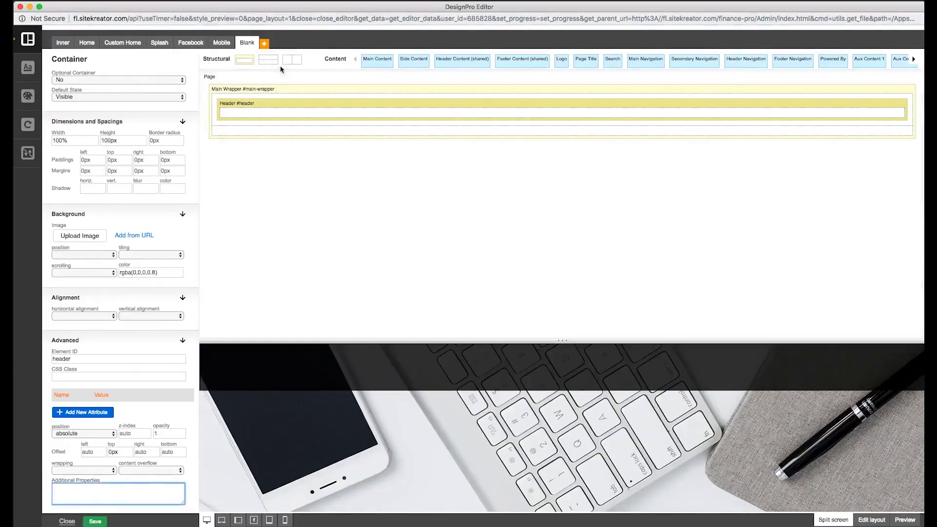
# Split the Header container into two side-by-side columns and browse the available content blocks.
pyautogui.moveTo(292, 60); pyautogui.dragTo(466, 115)
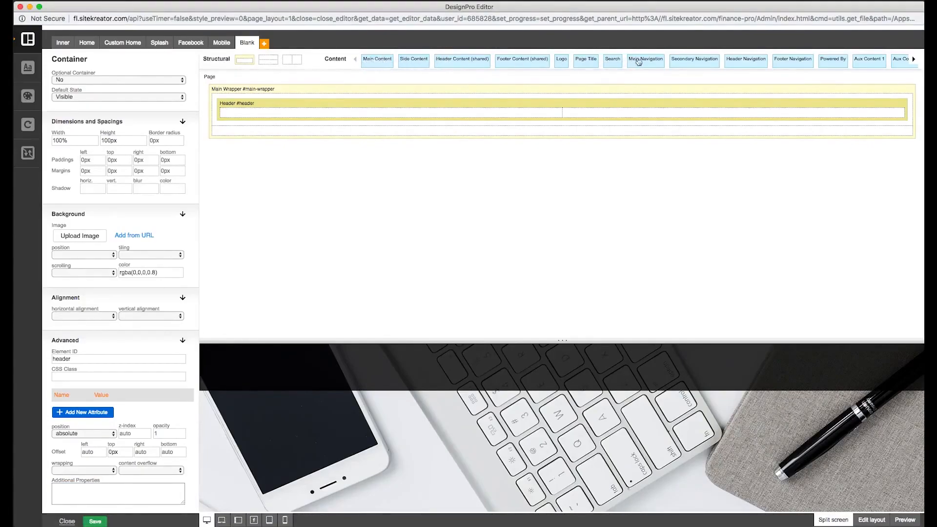
pyautogui.click(914, 59)
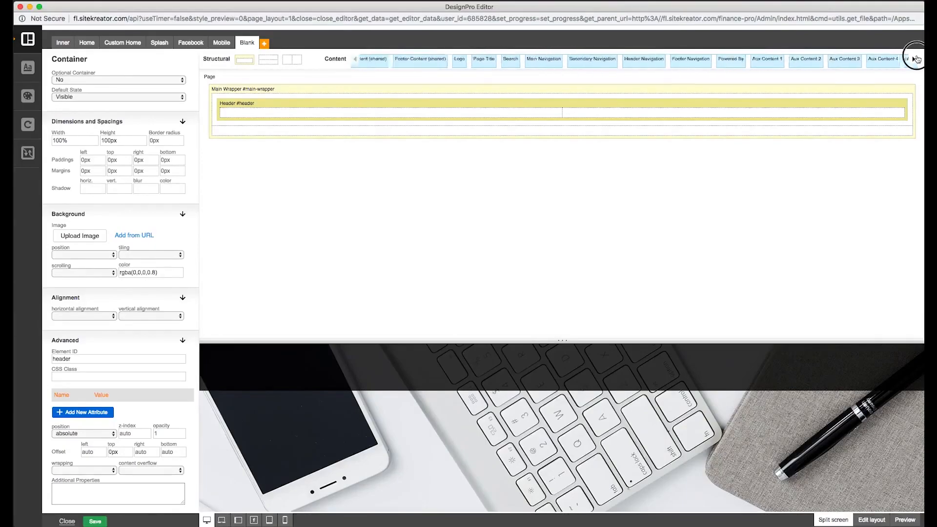
pyautogui.click(915, 59)
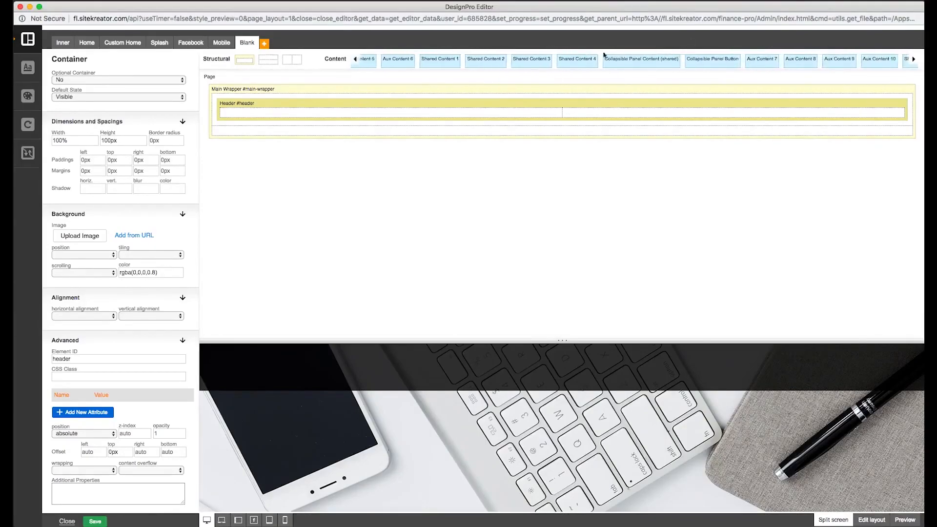
# Place Main Content in the row below the Header, and put Logo and Main Navigation in the Header's first and second columns.
pyautogui.click(354, 60)
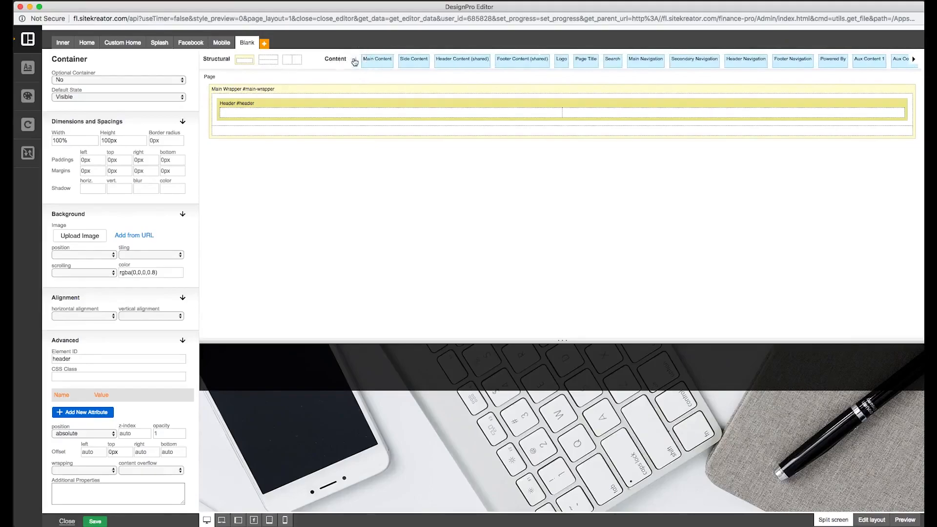
pyautogui.moveTo(377, 59); pyautogui.dragTo(369, 128)
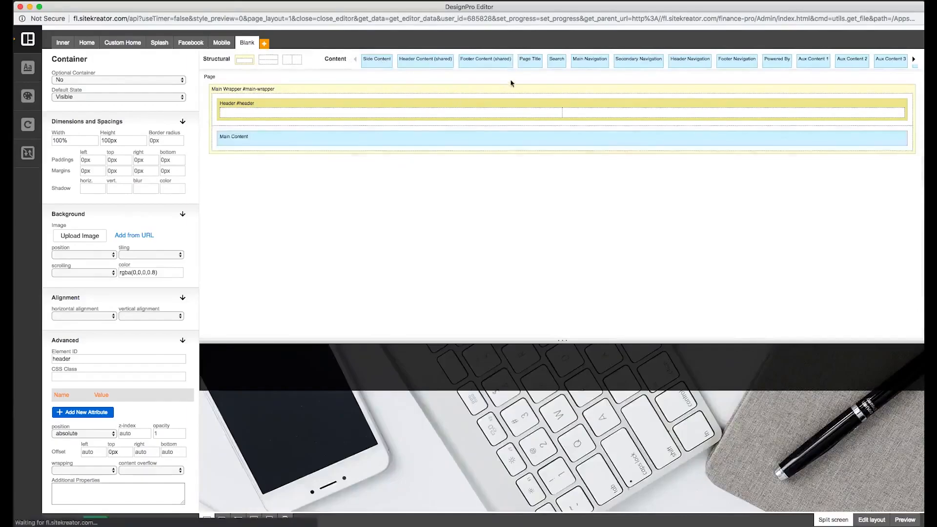
pyautogui.moveTo(903, 61); pyautogui.dragTo(293, 116)
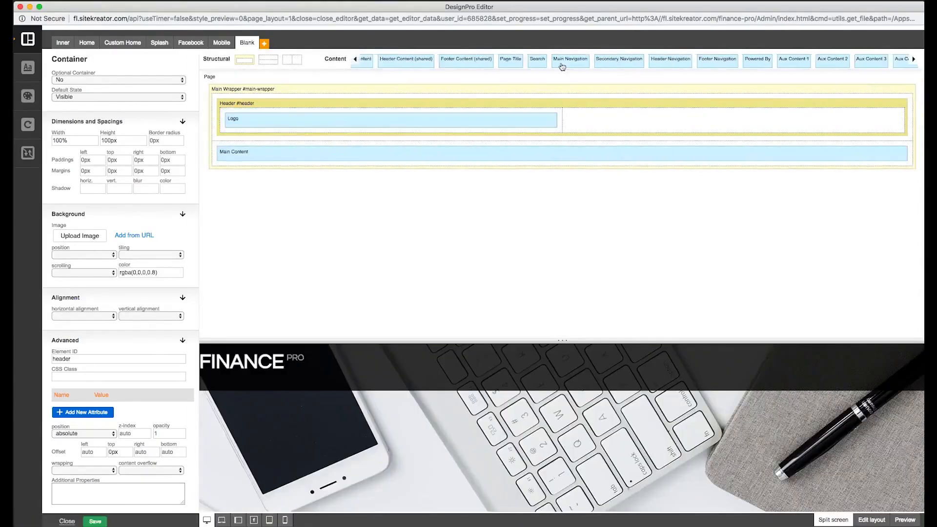
pyautogui.moveTo(562, 67); pyautogui.dragTo(601, 121)
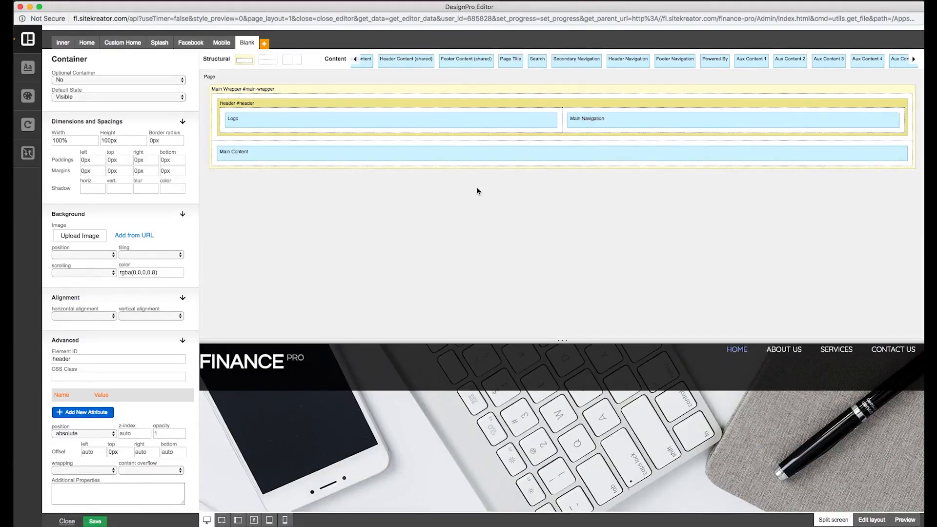
# Set the Logo block's paddings to 40px left, 20px top, 40px right and 20px bottom.
pyautogui.write('40')
pyautogui.press('Tab')
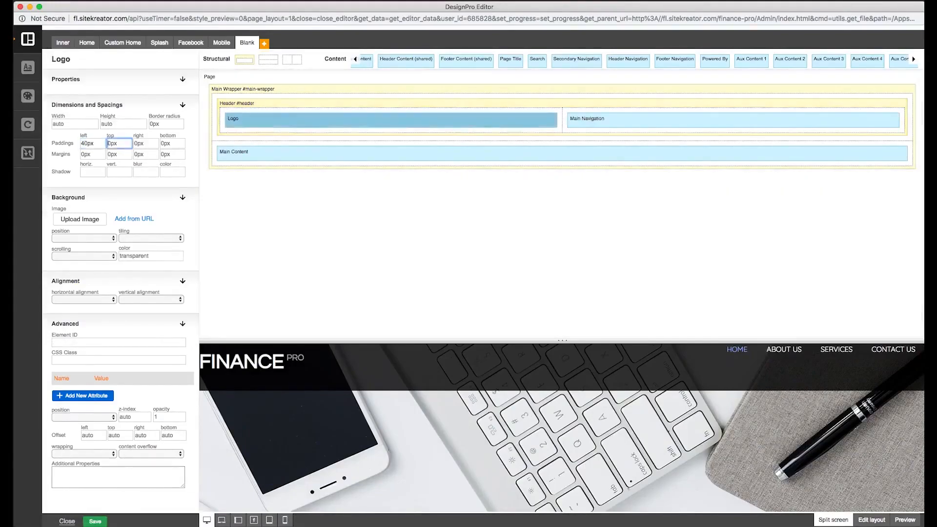
pyautogui.write('20')
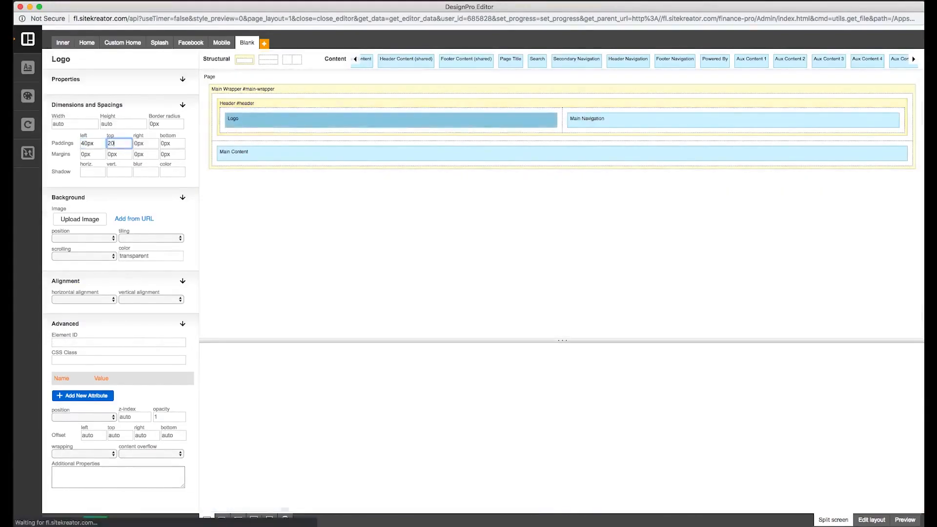
pyautogui.press('Tab')
pyautogui.write('40')
pyautogui.press('Tab')
pyautogui.write('20')
pyautogui.press('Tab')
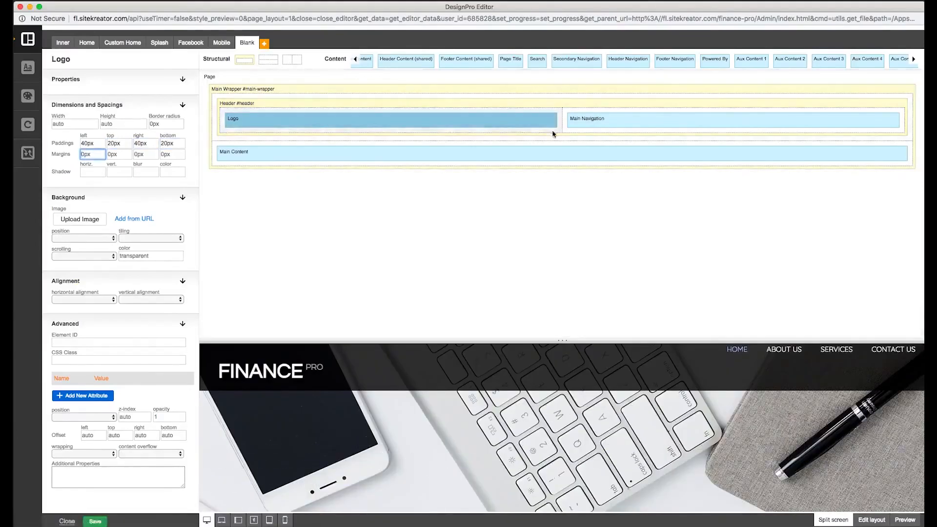
# Give Main Navigation paddings of 40px left and right, 20px top and bottom, with middle vertical alignment, and preview the page.
pyautogui.click(560, 126)
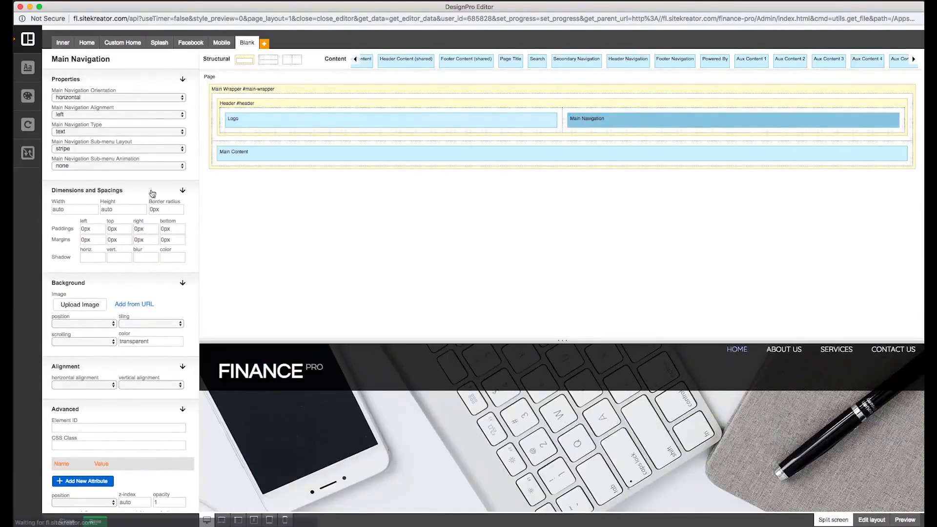
pyautogui.click(906, 520)
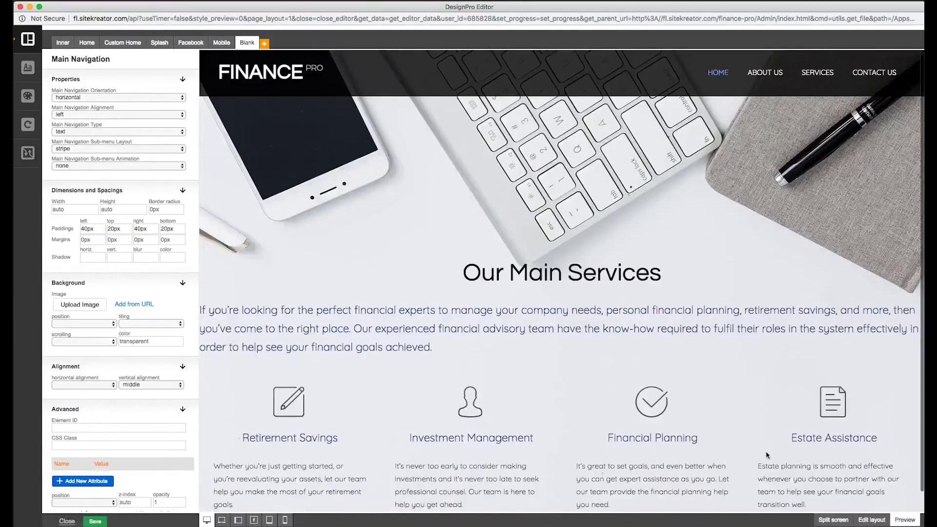
pyautogui.click(835, 521)
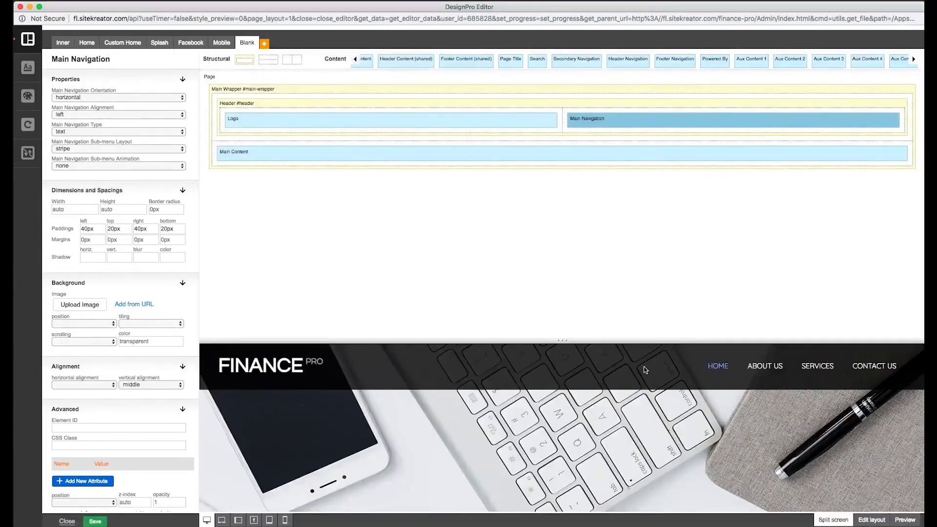
# Examine the style editor's categories, including Text Styles, Galleries, Product catalog, News & Events and Gift Certificates.
pyautogui.click(28, 67)
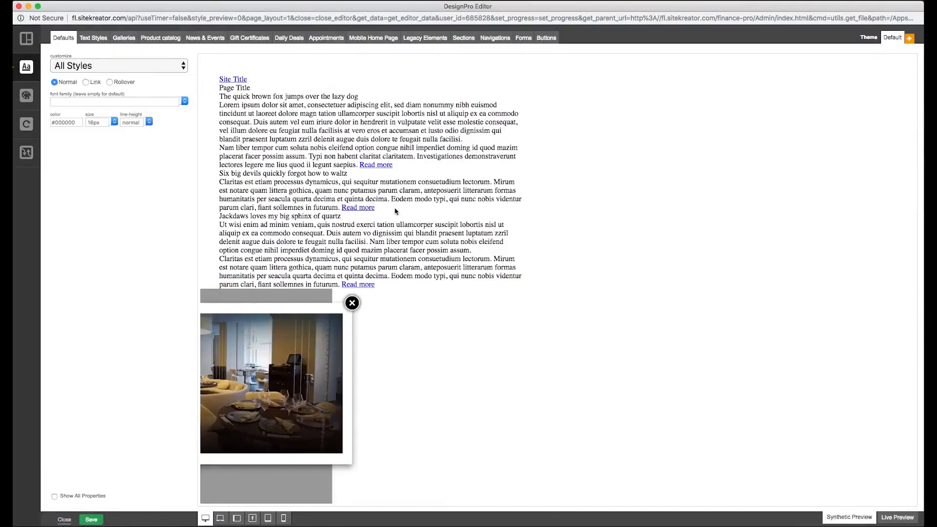
pyautogui.click(89, 41)
pyautogui.click(124, 38)
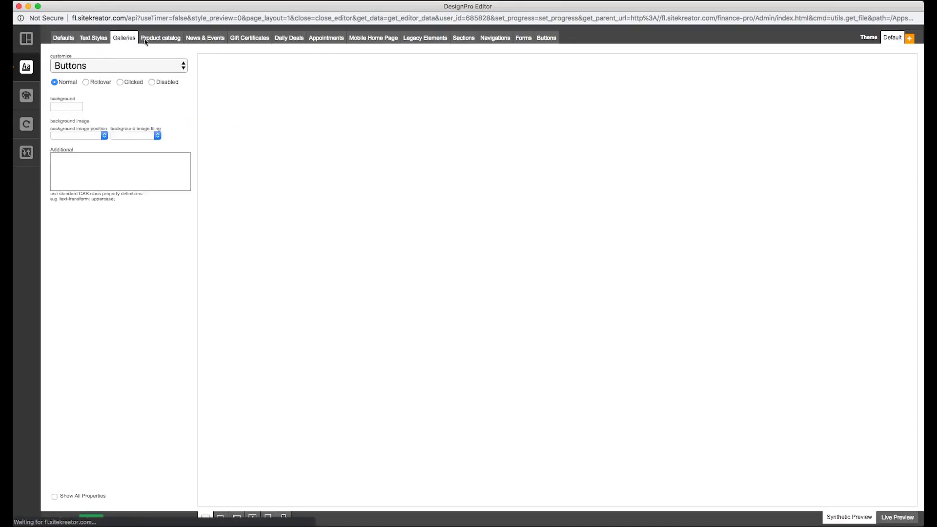
pyautogui.click(167, 38)
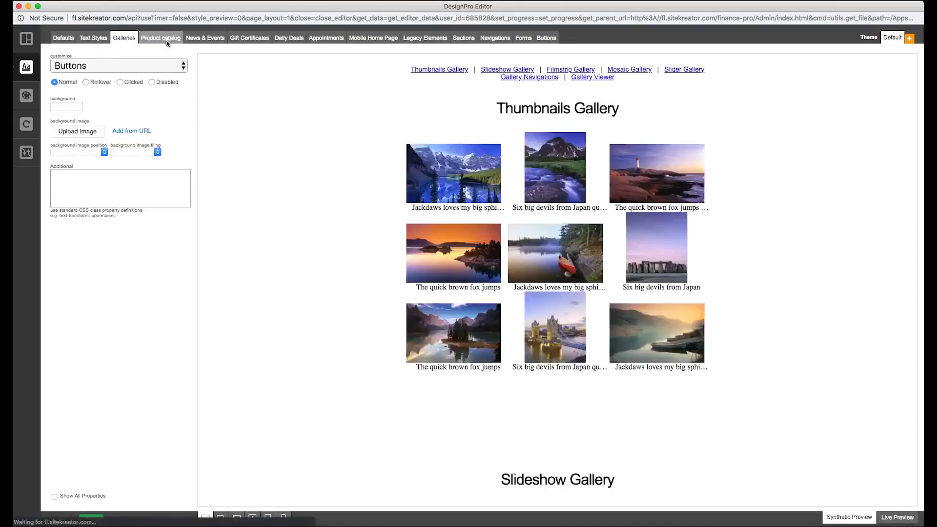
pyautogui.click(206, 38)
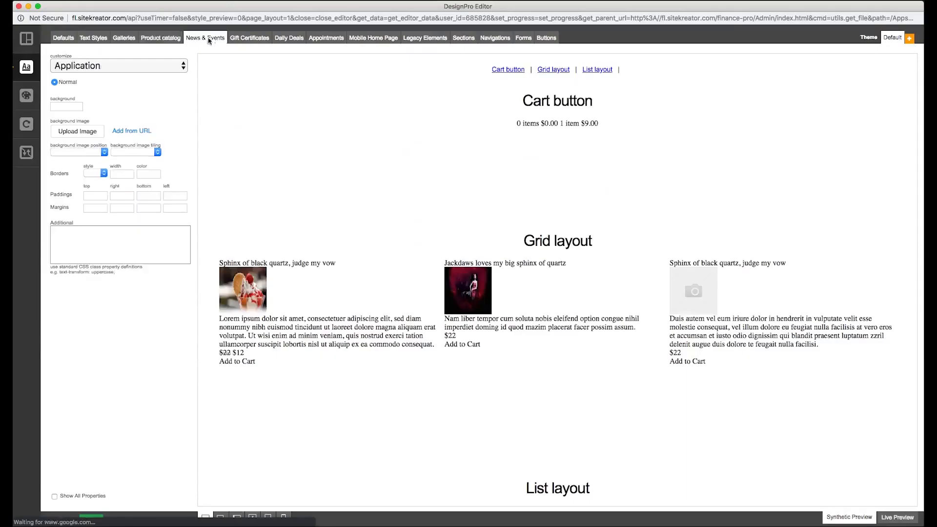
pyautogui.click(254, 39)
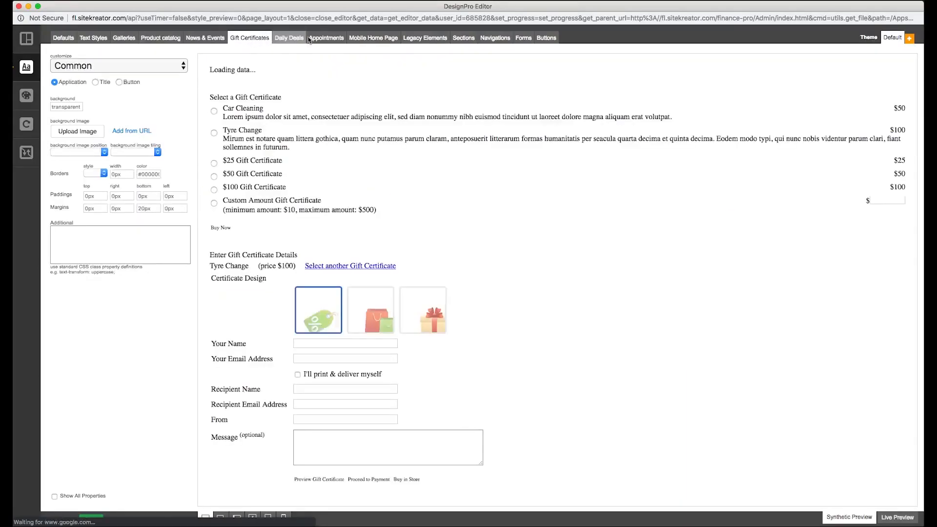
# Set the default font family for All Styles to OpenSans and show all style properties.
pyautogui.click(61, 39)
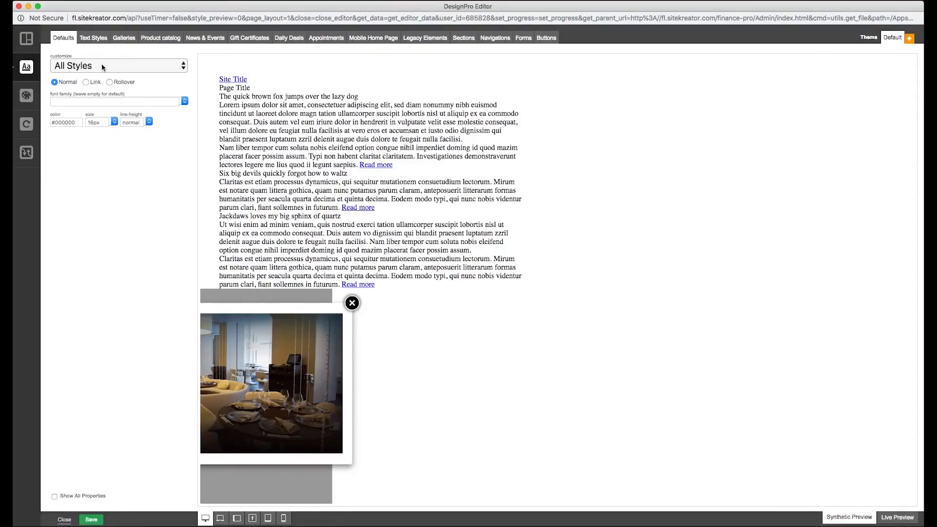
pyautogui.click(121, 101)
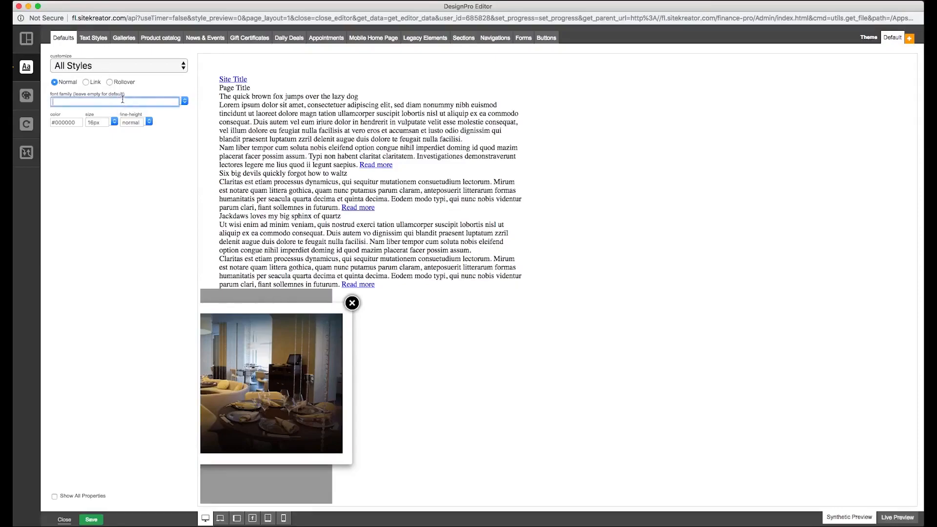
pyautogui.click(184, 101)
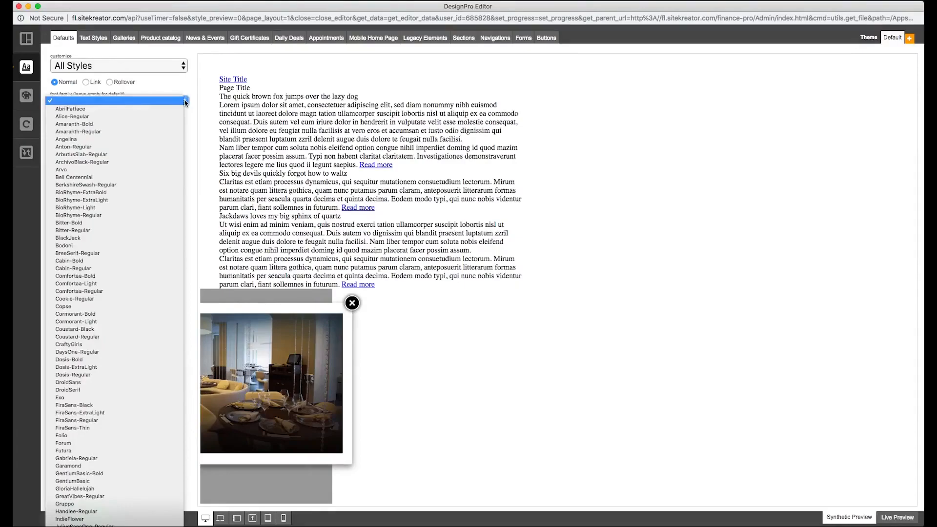
# Set the normal Heading 1 text style to the Amaranth-Bold font at a size of 70px.
pyautogui.click(91, 38)
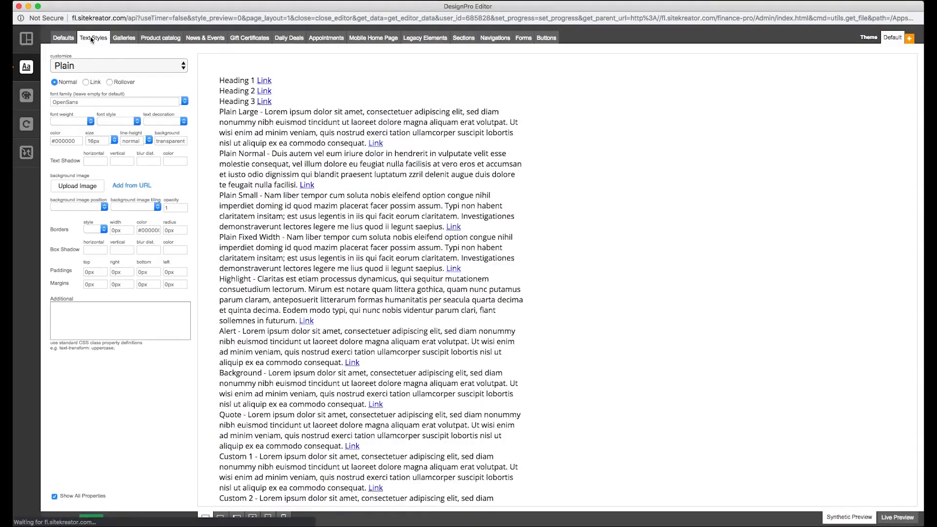
pyautogui.click(110, 67)
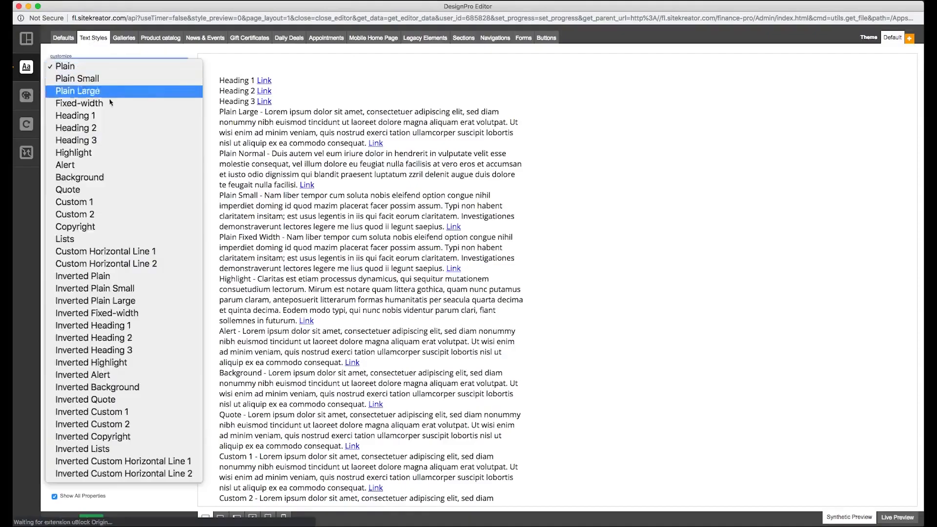
pyautogui.click(109, 116)
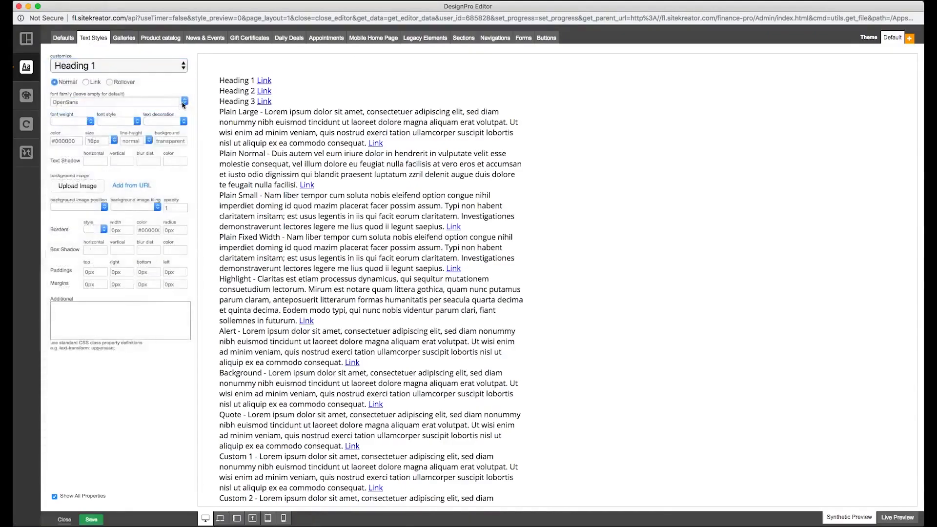
pyautogui.click(184, 101)
pyautogui.scroll(-5, 122, 146)
pyautogui.click(178, 100)
pyautogui.click(179, 100)
pyautogui.click(168, 128)
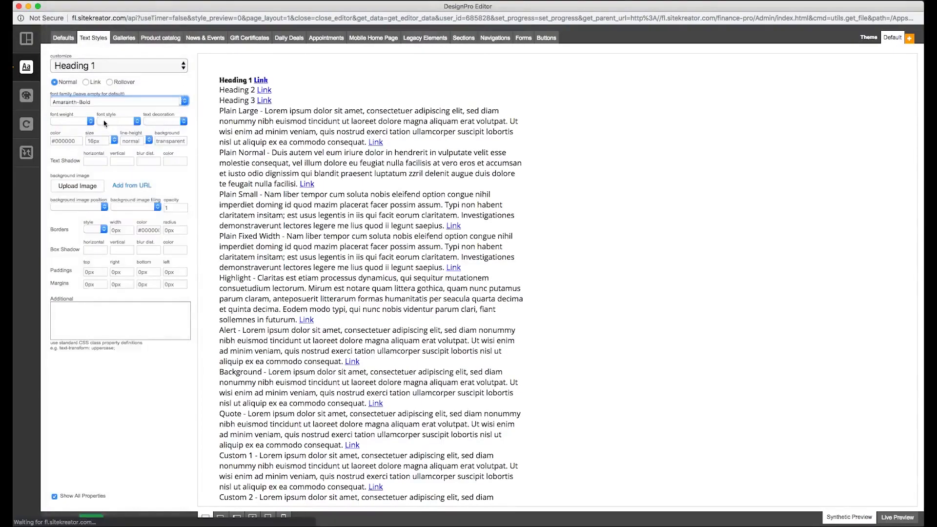
pyautogui.click(102, 140)
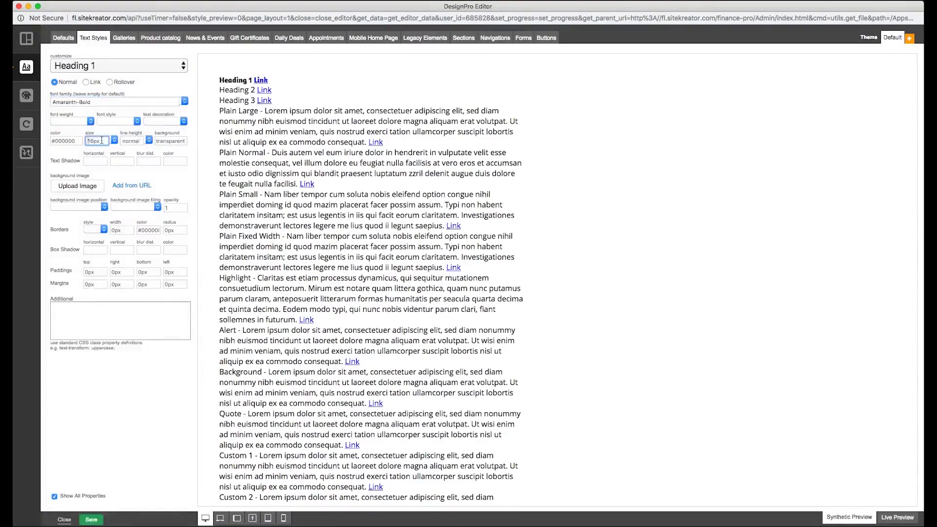
pyautogui.write('70')
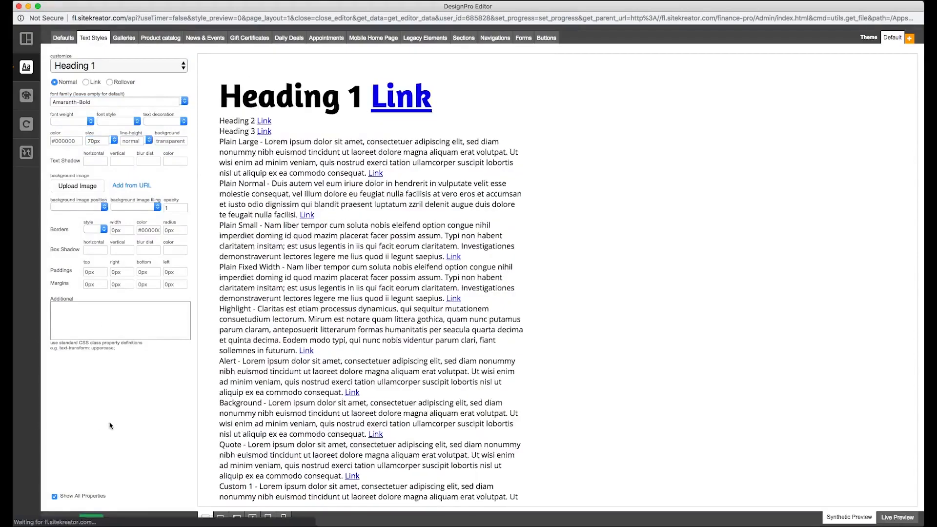
# Color the Heading 1 link state #8F8F8F and set its text decoration to None.
pyautogui.click(94, 84)
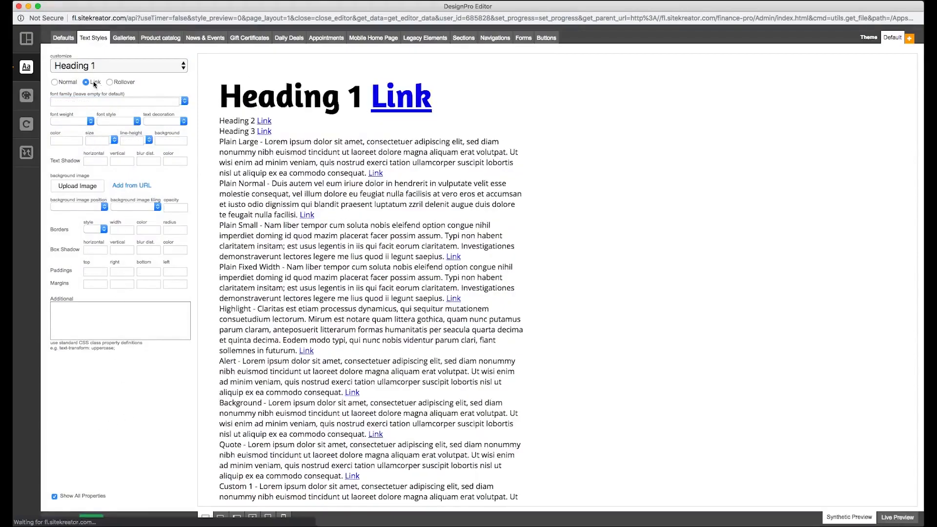
pyautogui.click(72, 140)
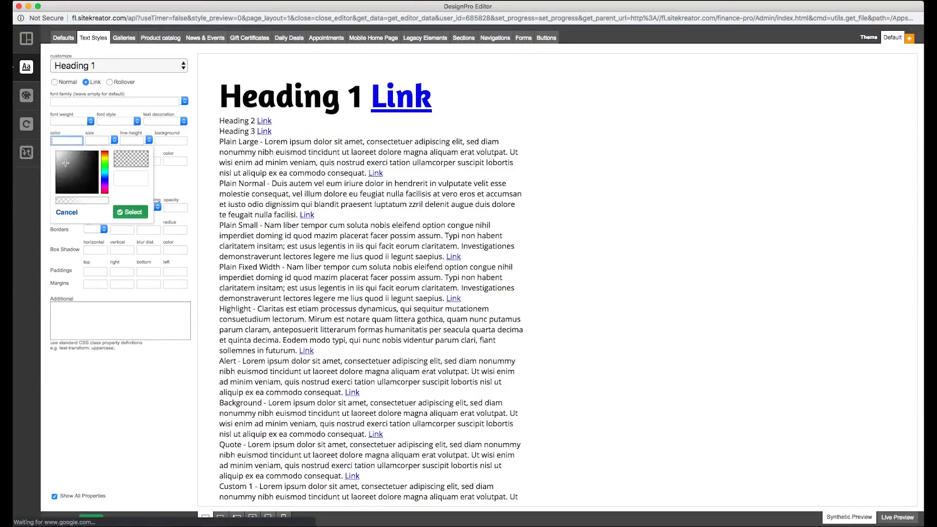
pyautogui.click(57, 168)
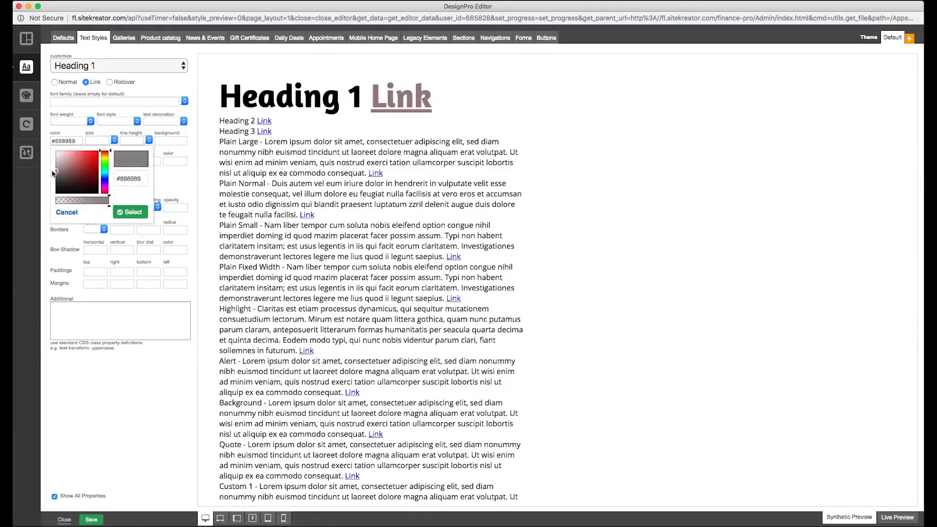
pyautogui.click(51, 169)
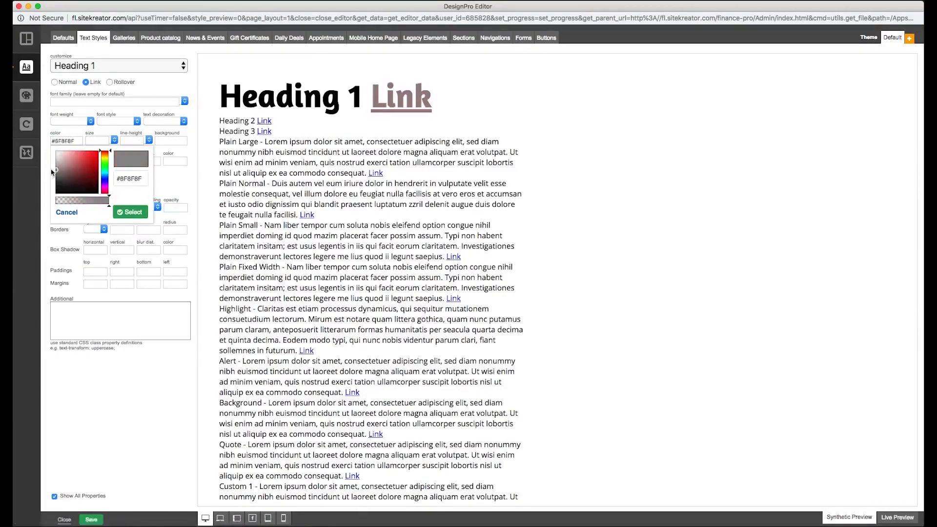
pyautogui.click(128, 212)
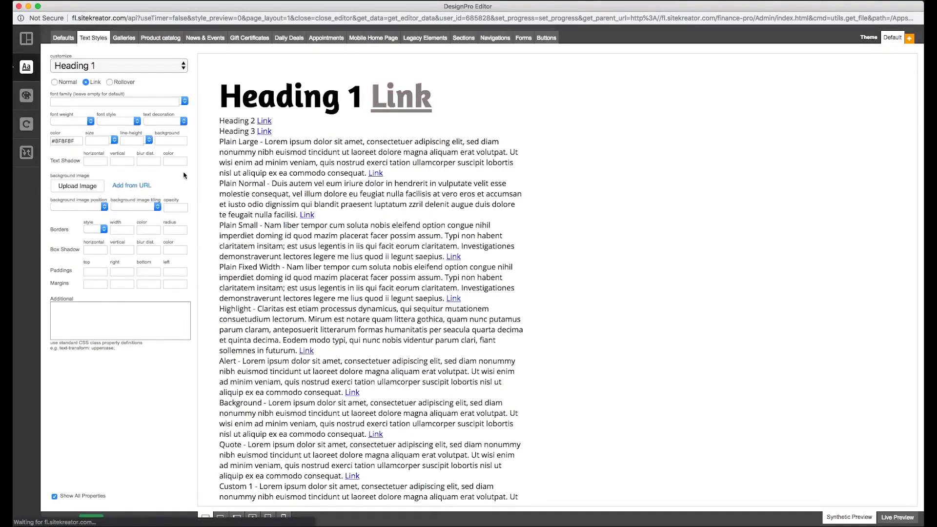
pyautogui.click(181, 122)
pyautogui.click(175, 130)
# Set the Heading 1 rollover color to #000000.
pyautogui.click(126, 81)
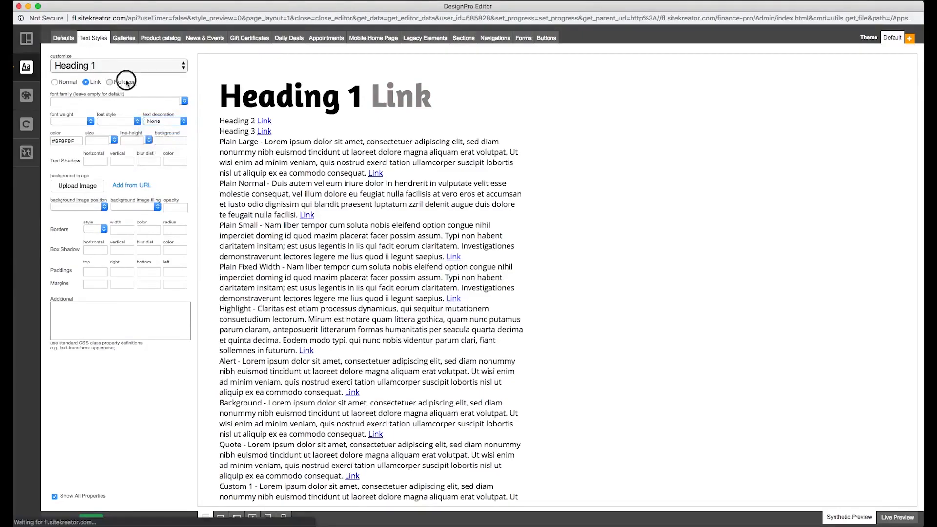
pyautogui.click(73, 140)
pyautogui.moveTo(69, 170); pyautogui.dragTo(50, 194)
pyautogui.click(131, 212)
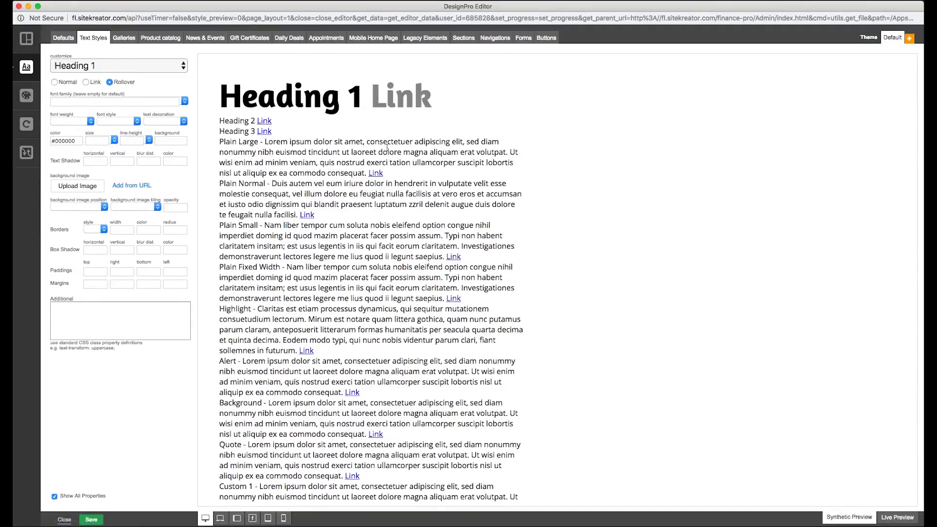
# Examine the navigation styles for Main Navigation Items, including the Button, Caption and Selected Button states.
pyautogui.click(495, 38)
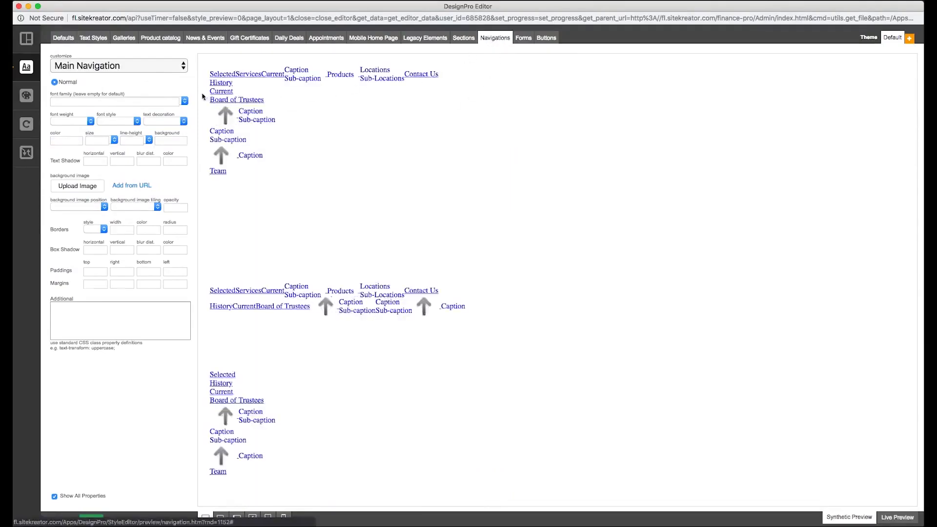
pyautogui.click(147, 68)
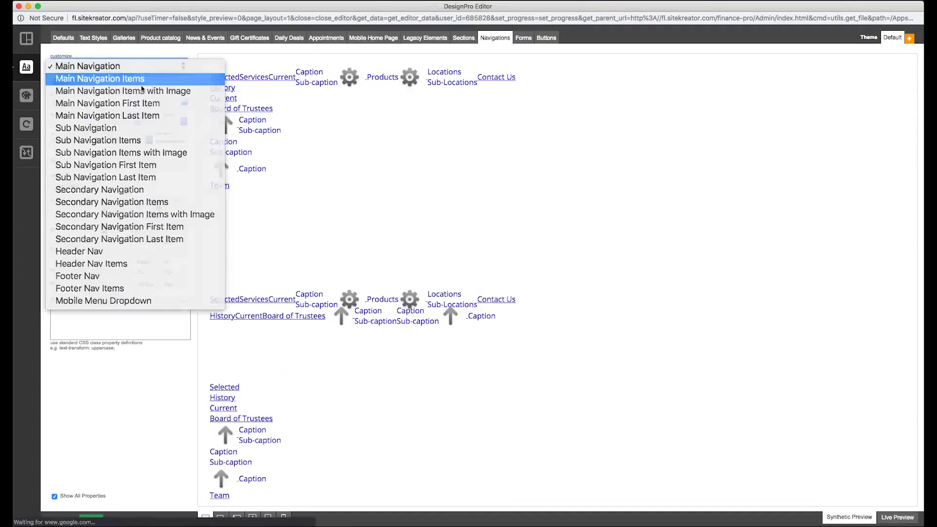
pyautogui.click(145, 85)
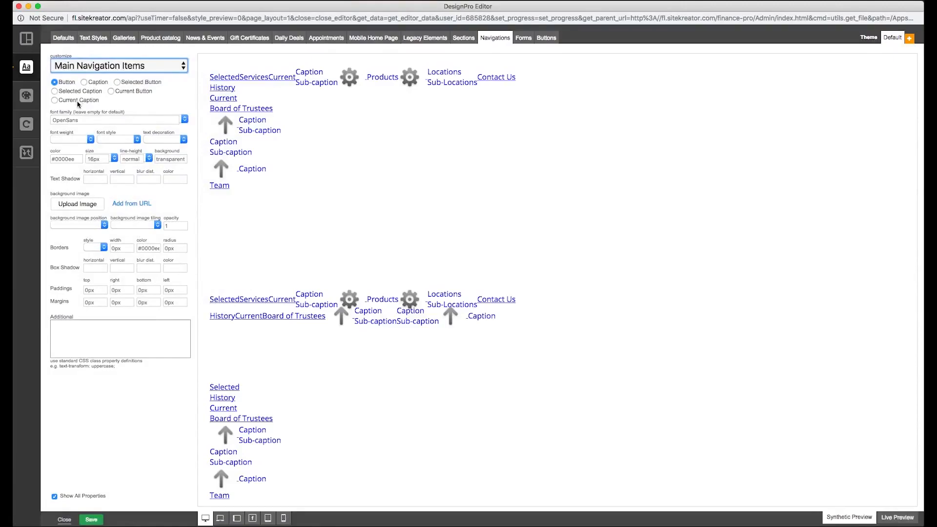
pyautogui.click(106, 83)
pyautogui.click(117, 82)
pyautogui.click(55, 82)
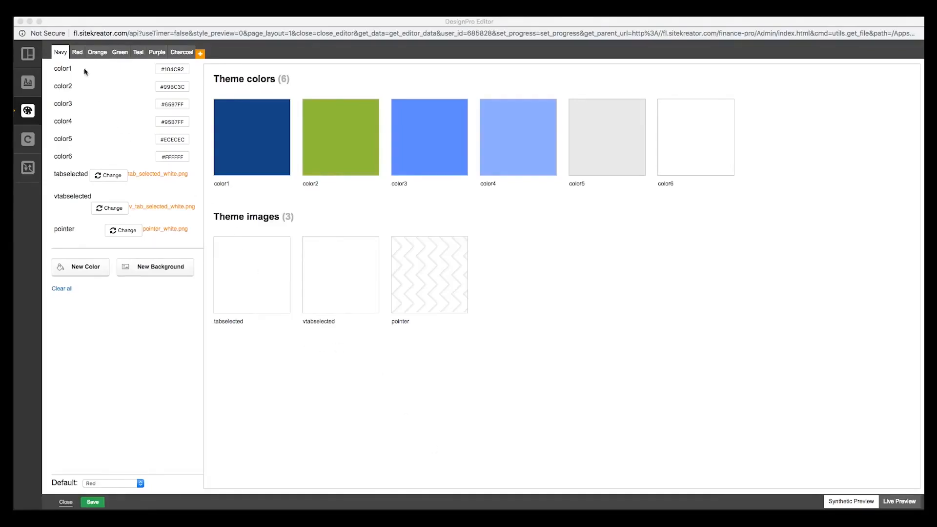
# Look through the Red, Orange, Green, Teal and Purple color themes.
pyautogui.click(77, 52)
pyautogui.click(97, 52)
pyautogui.click(119, 54)
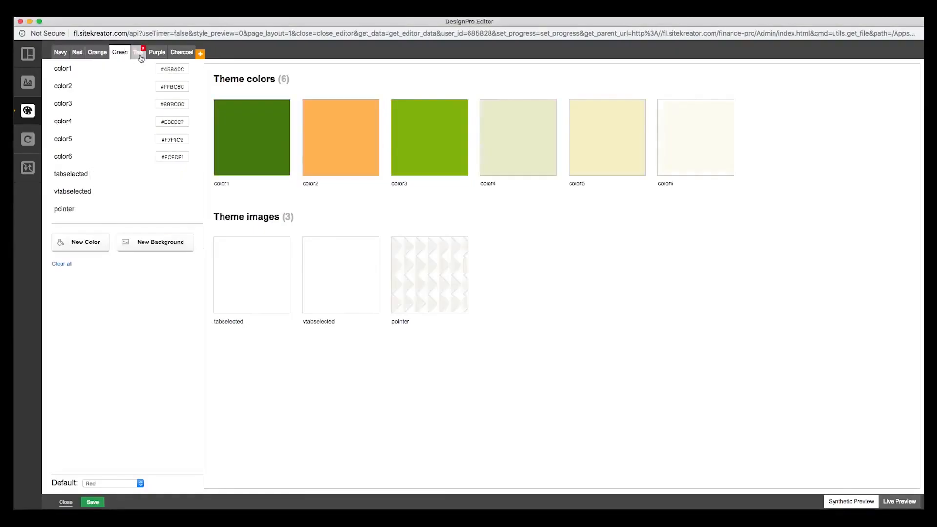
pyautogui.click(138, 52)
pyautogui.click(156, 53)
# Rename the Navy color theme to Blue.
pyautogui.click(60, 54)
pyautogui.doubleClick(59, 56)
pyautogui.write('Blue')
pyautogui.click(111, 341)
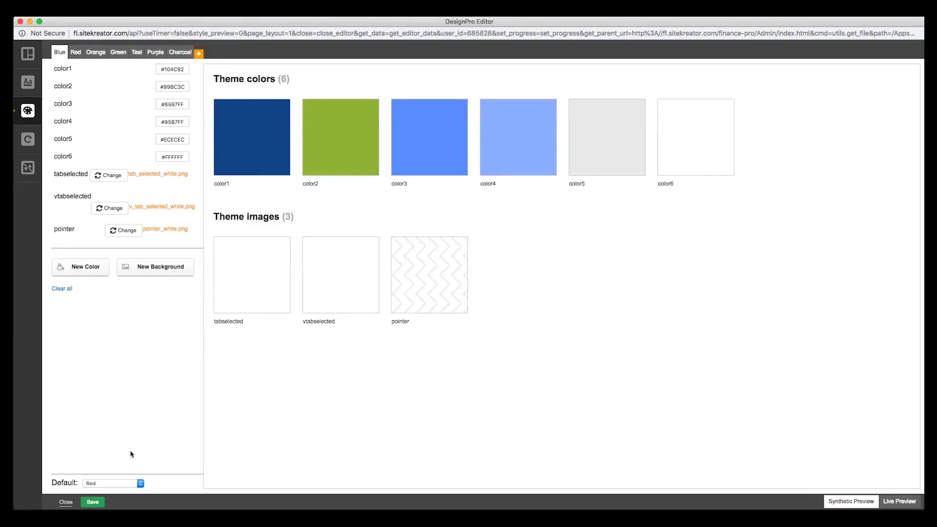
# Make Blue the default color theme and check the site's look in the live preview.
pyautogui.click(128, 484)
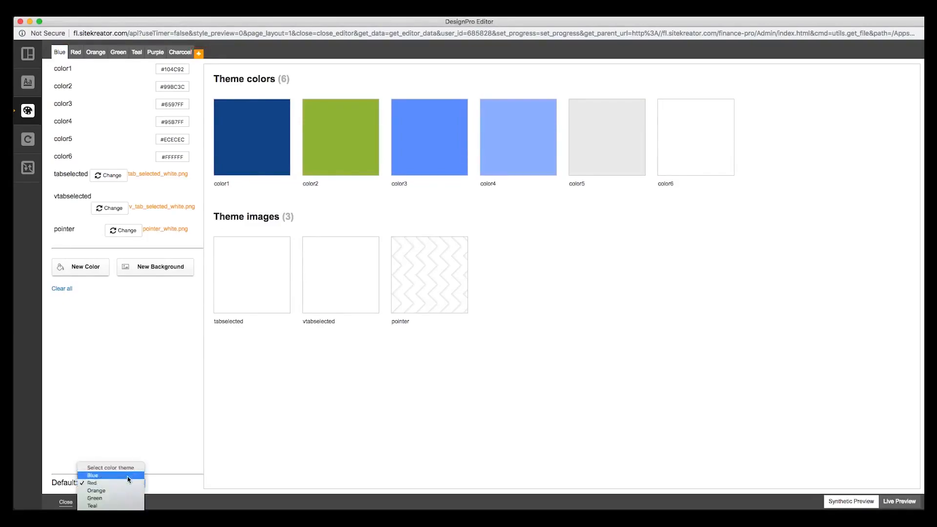
pyautogui.click(127, 476)
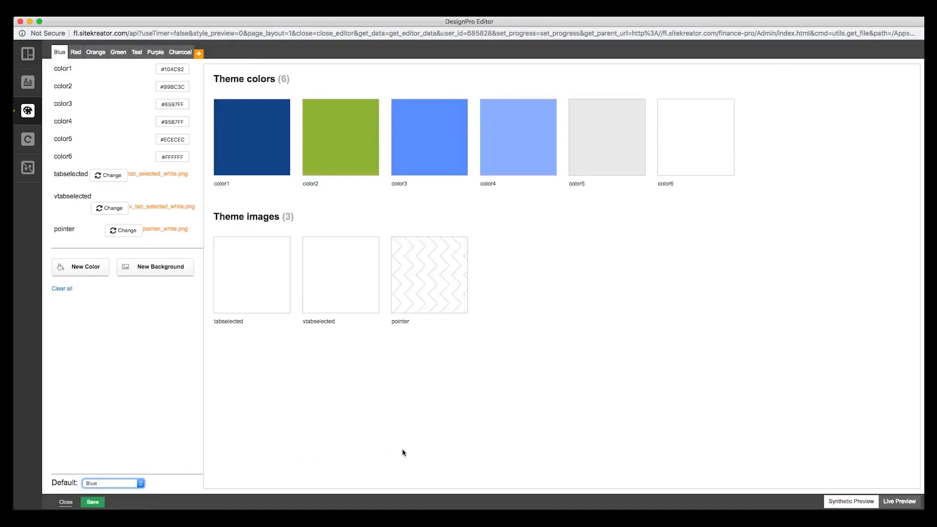
pyautogui.click(896, 501)
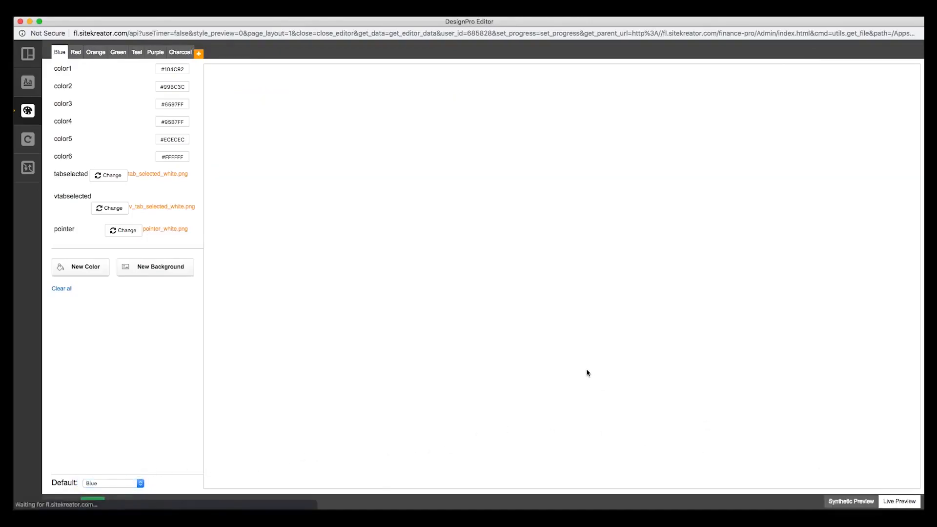
pyautogui.scroll(-20, 586, 368)
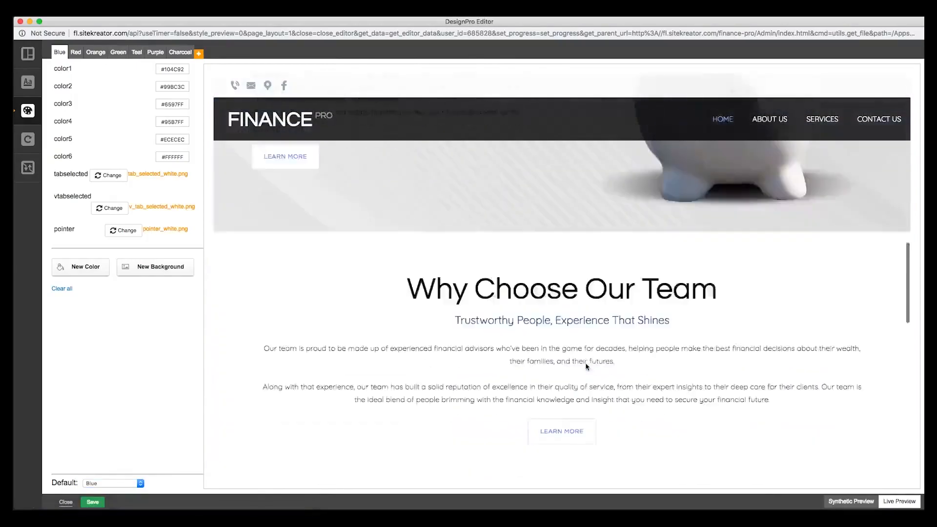
pyautogui.scroll(20, 586, 366)
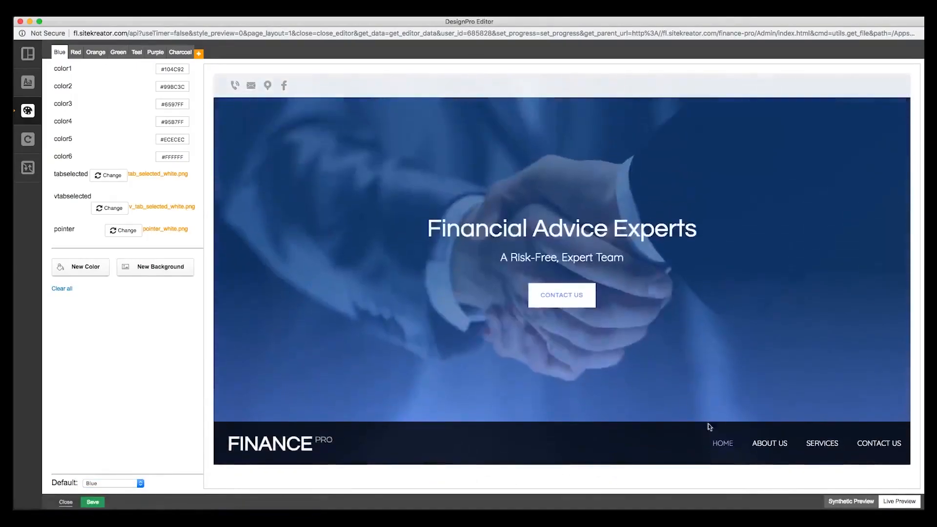
pyautogui.click(842, 503)
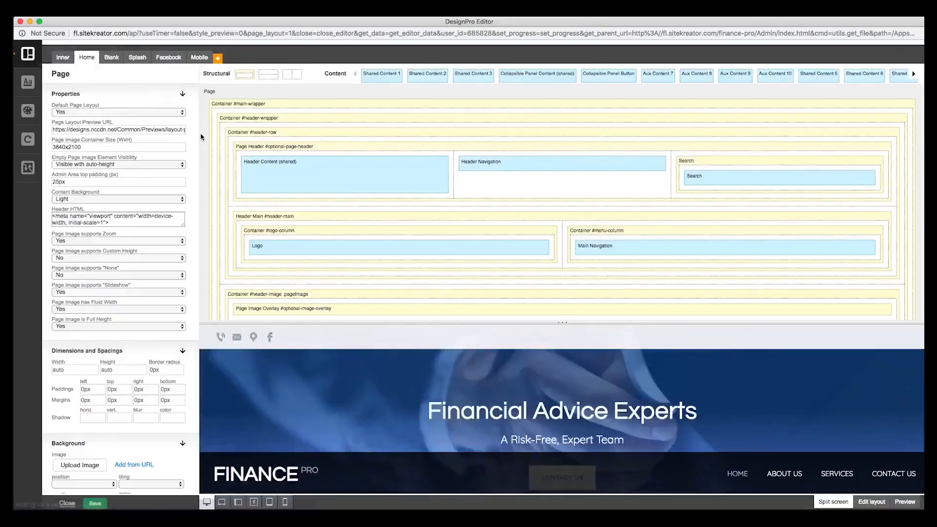
# Set the Home page layout's background color to the theme variable $color1$ and review the services section in the preview.
pyautogui.scroll(-3, 145, 316)
pyautogui.scroll(-1, 145, 316)
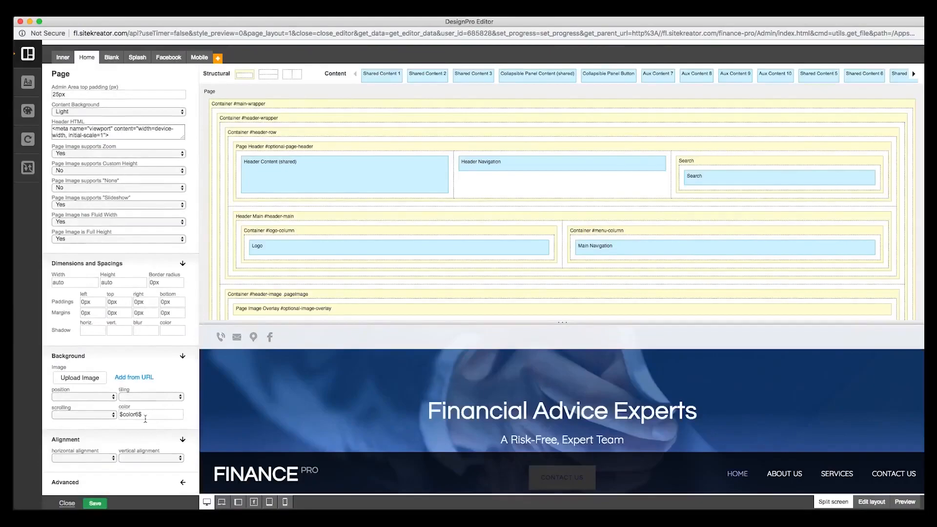
pyautogui.click(154, 432)
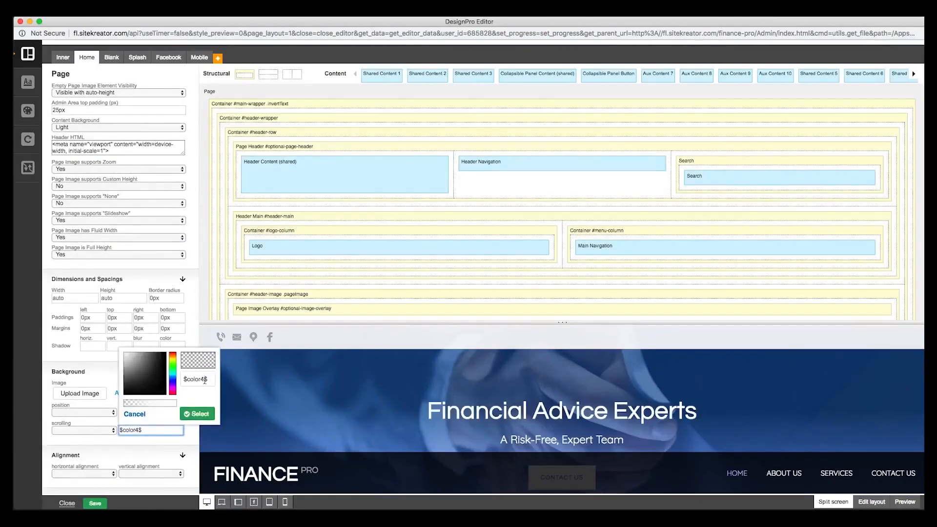
pyautogui.click(200, 414)
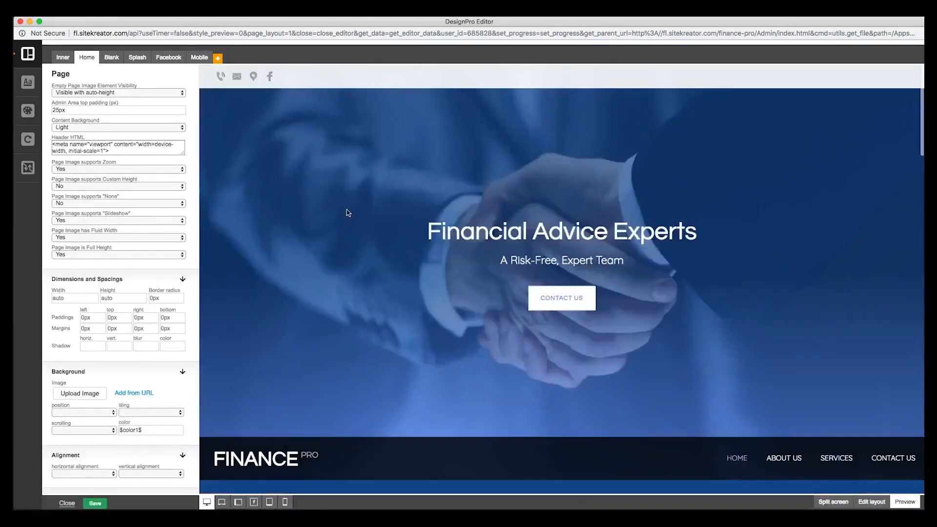
pyautogui.scroll(-5, 348, 215)
pyautogui.scroll(-2, 348, 215)
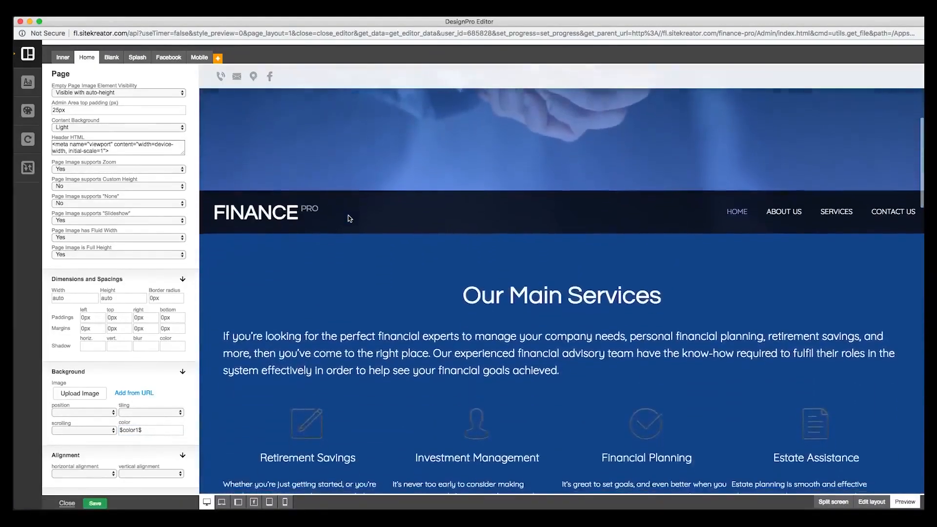
pyautogui.scroll(-2, 347, 218)
pyautogui.scroll(5, 347, 218)
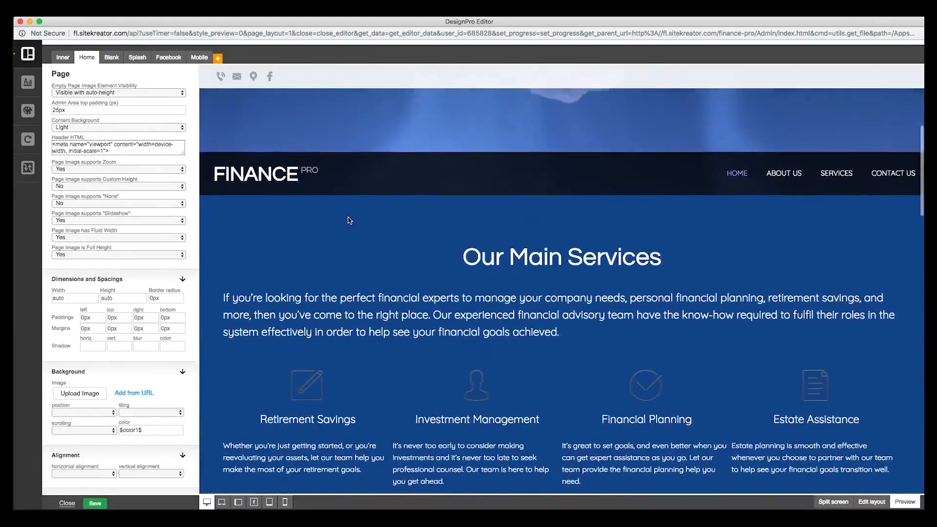
# Change the default color theme to Red in the ColorPalette Editor and check the page in the live preview.
pyautogui.click(38, 106)
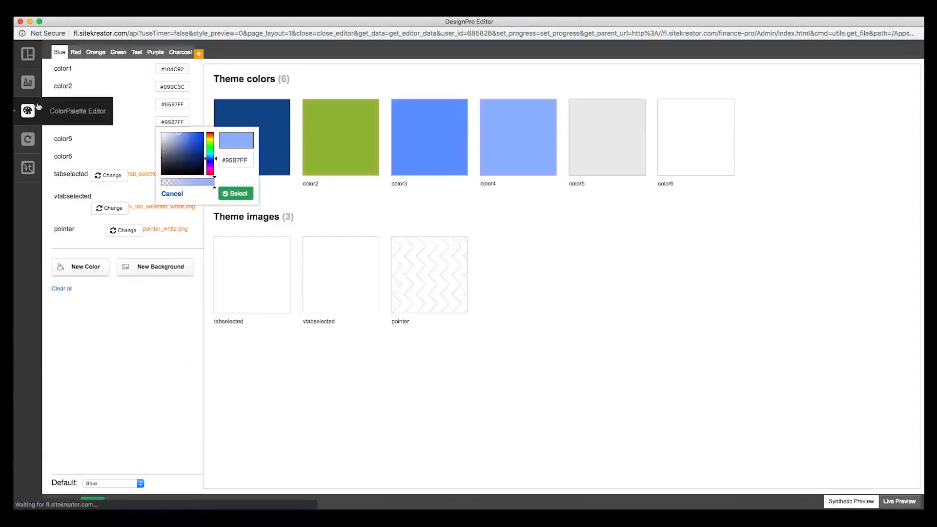
pyautogui.click(131, 483)
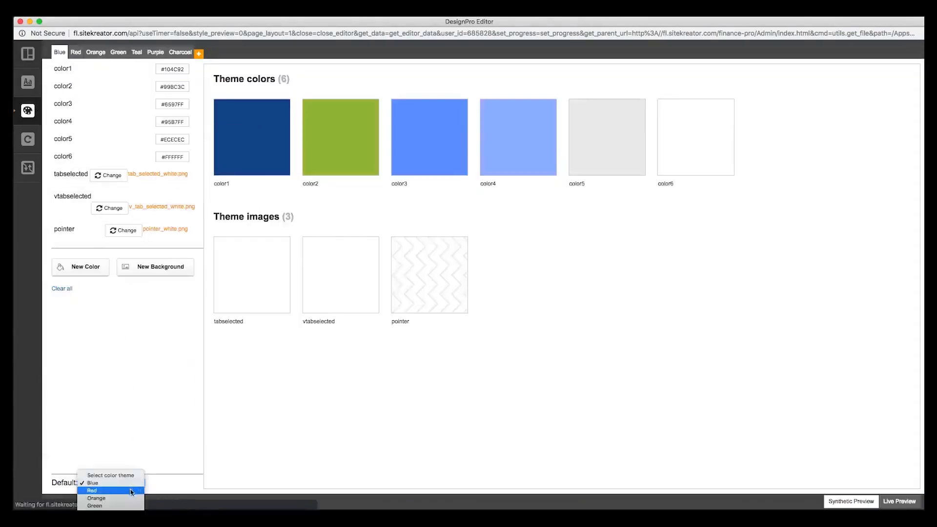
pyautogui.click(131, 491)
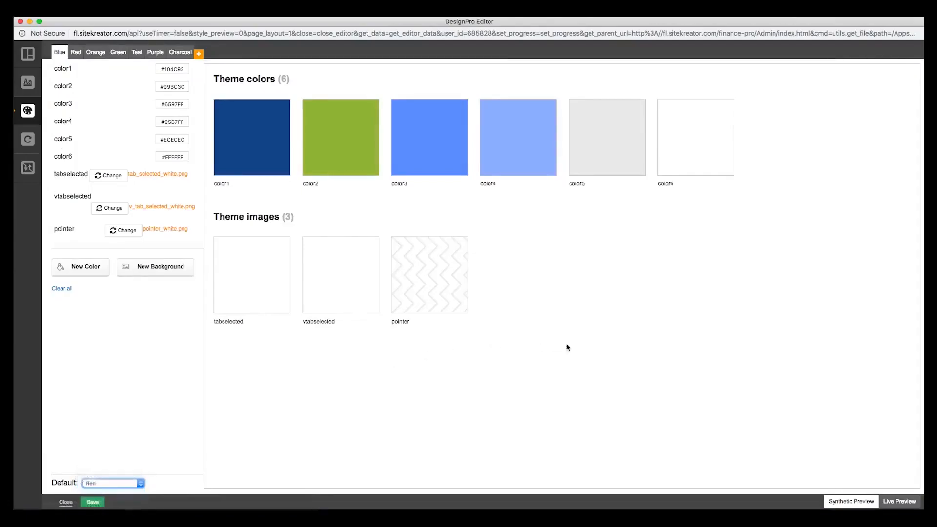
pyautogui.click(889, 502)
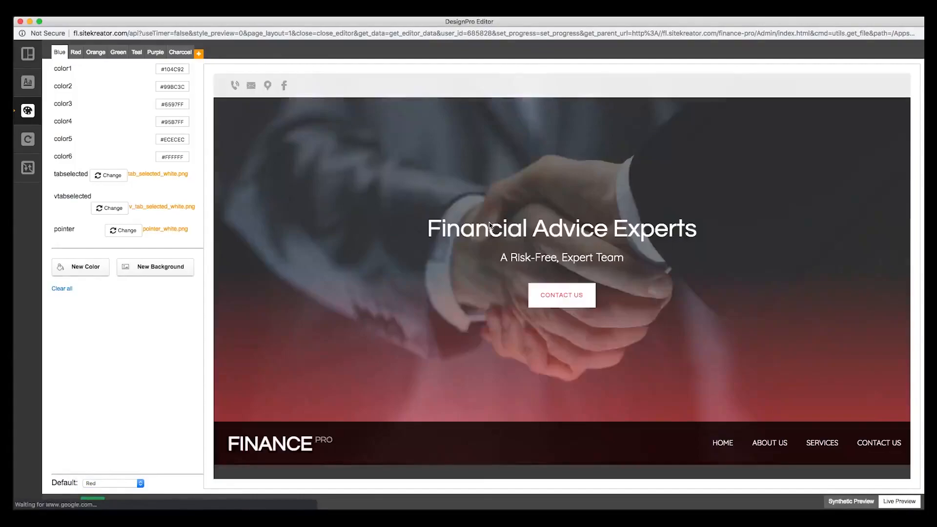
pyautogui.scroll(-3, 490, 225)
pyautogui.scroll(-5, 490, 225)
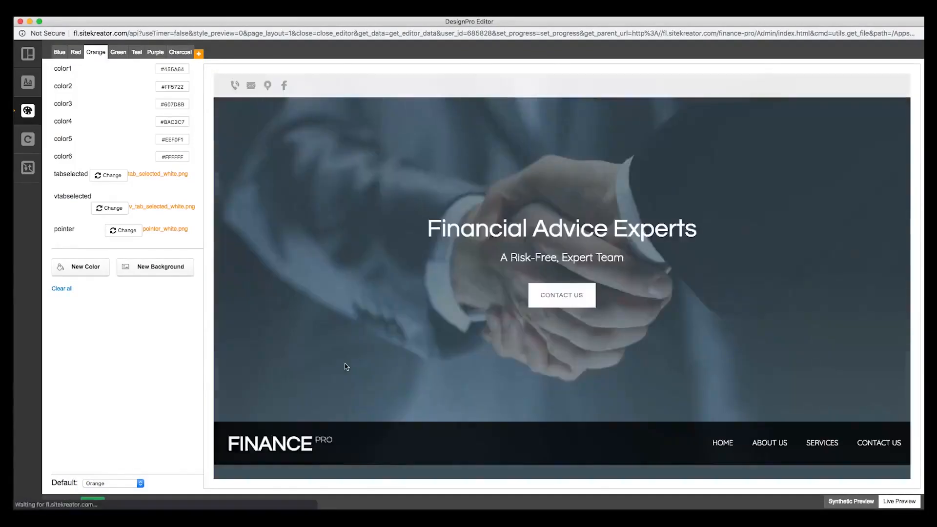
# Inspect the page body's background-color rule in the Orange live preview, toggling it off and on, and close the DevTools window.
pyautogui.scroll(-5, 345, 364)
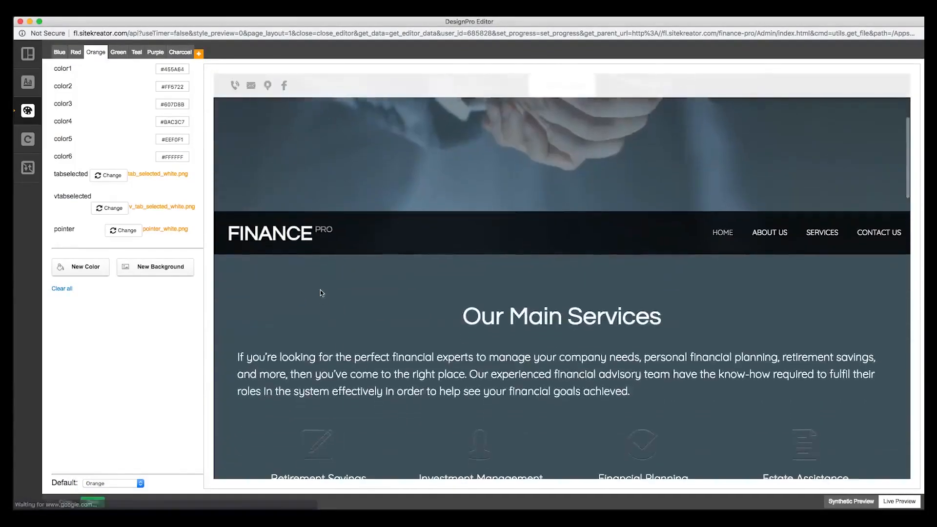
pyautogui.scroll(1, 316, 320)
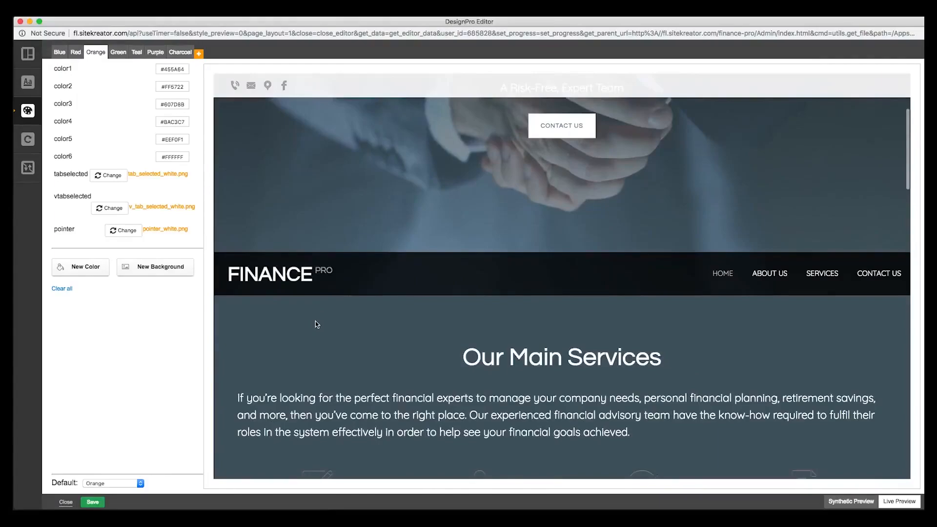
pyautogui.rightClick(316, 322)
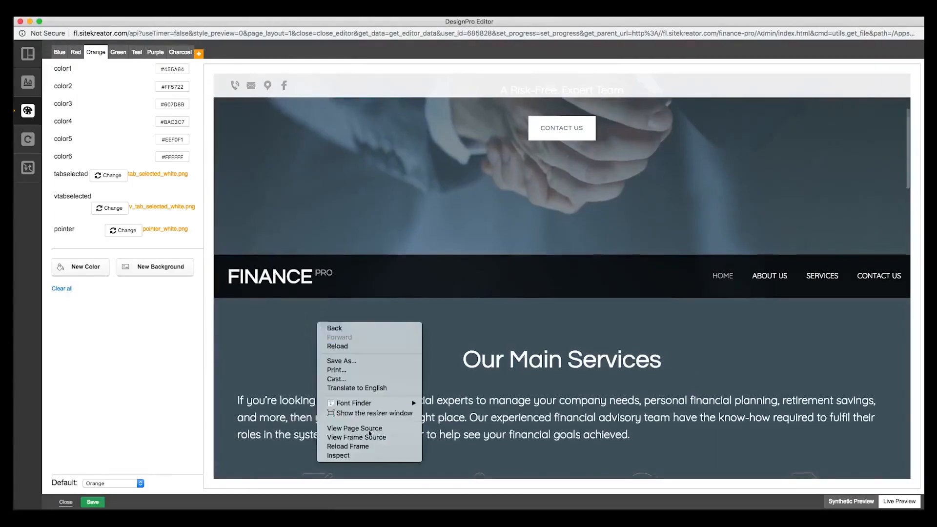
pyautogui.click(365, 459)
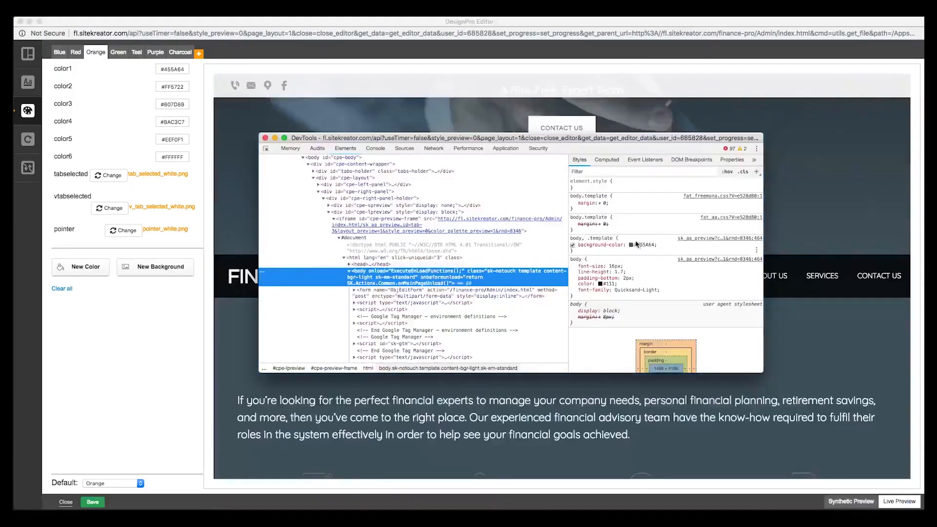
pyautogui.click(573, 245)
pyautogui.click(572, 245)
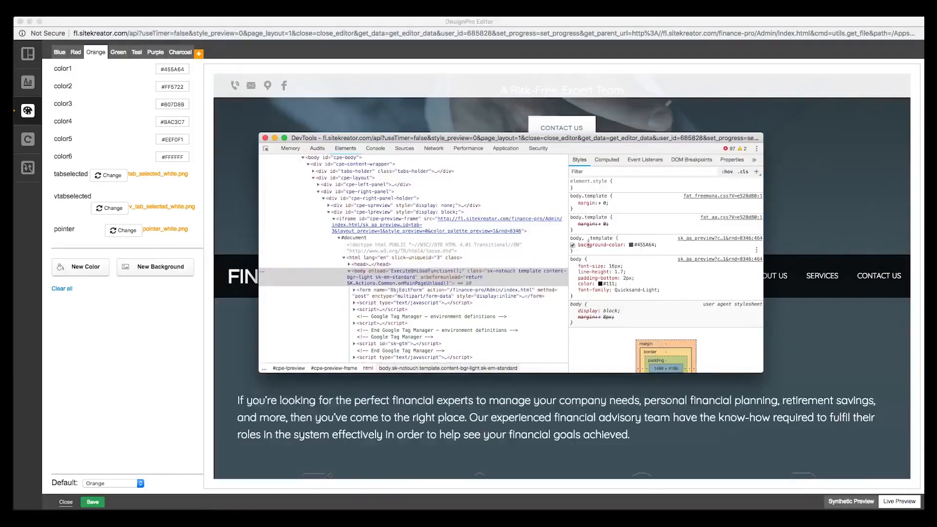
pyautogui.click(652, 247)
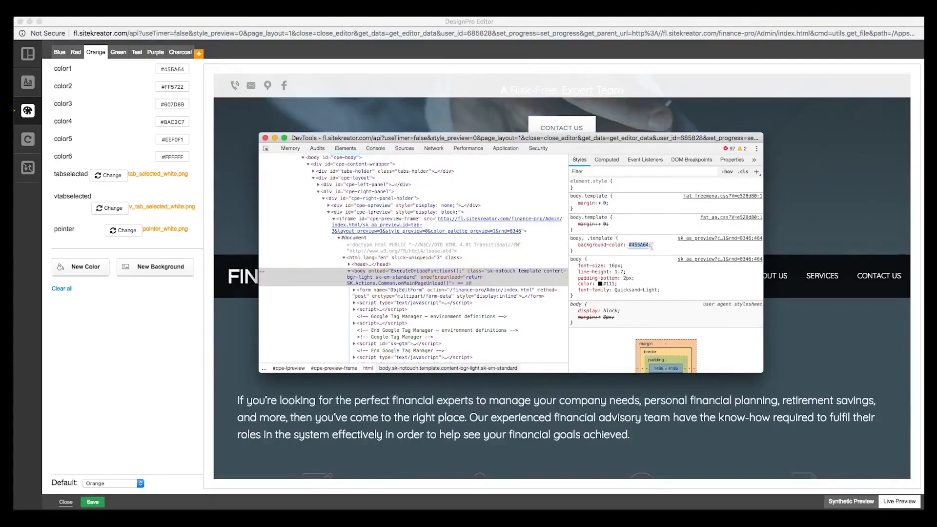
pyautogui.click(265, 138)
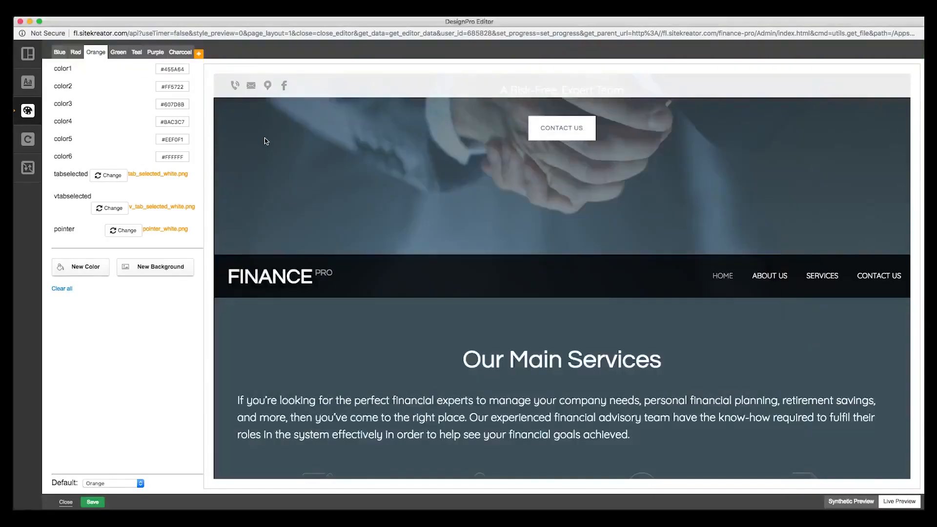